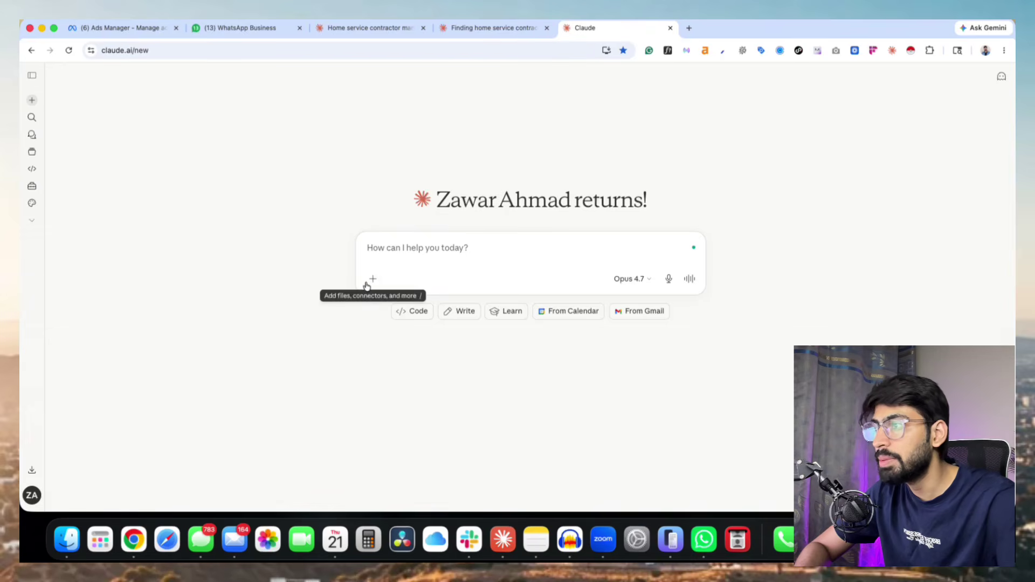
Open the connector management page from the new chat's message box.
{"action": "left_click", "coordinate": [373, 279]}
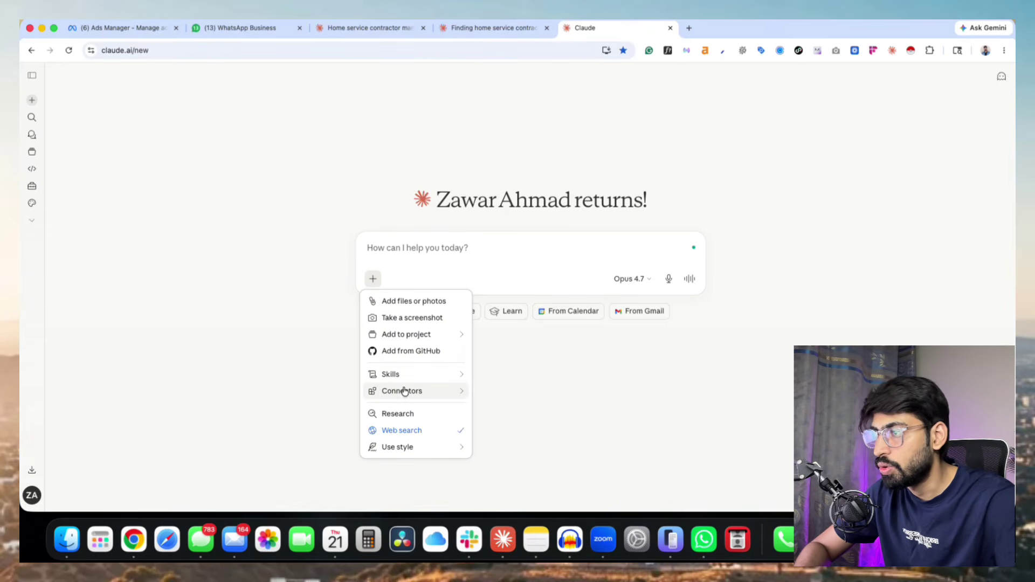
{"action": "mouse_move", "coordinate": [441, 372]}
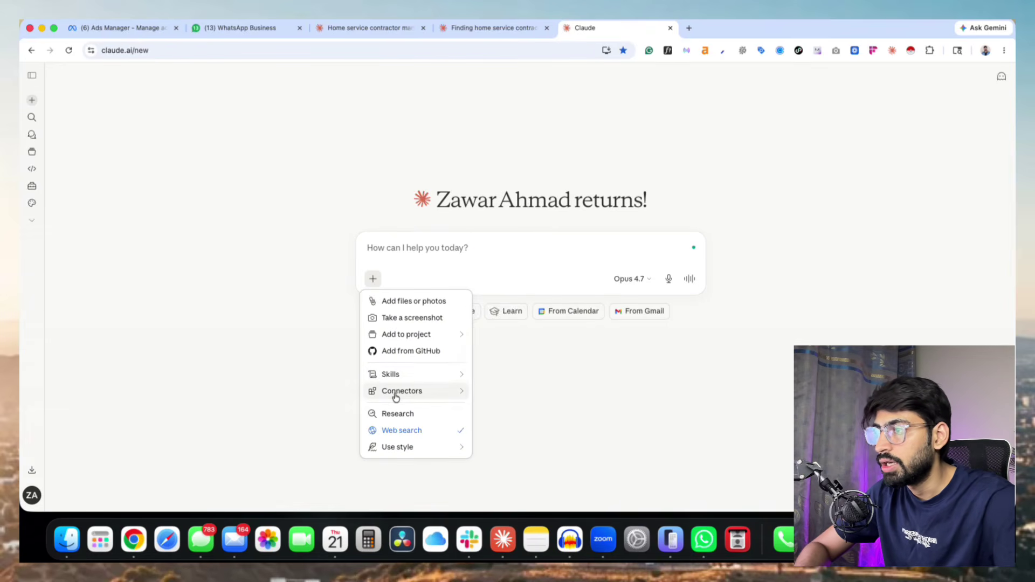
{"action": "mouse_move", "coordinate": [393, 390]}
{"action": "left_click", "coordinate": [497, 350]}
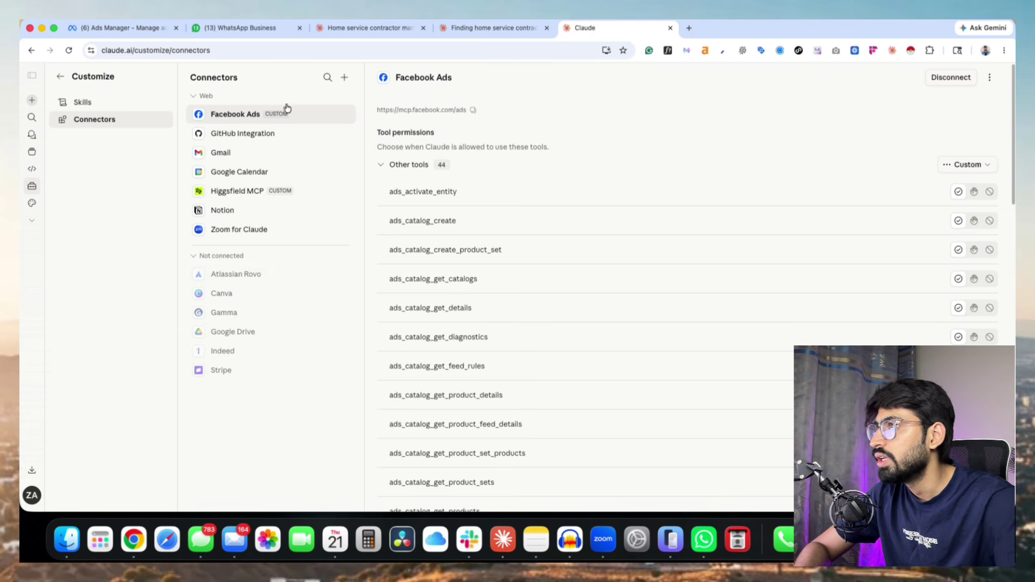
Search the connector directory for "indeed" and start connecting the Indeed connector.
{"action": "left_click", "coordinate": [344, 77]}
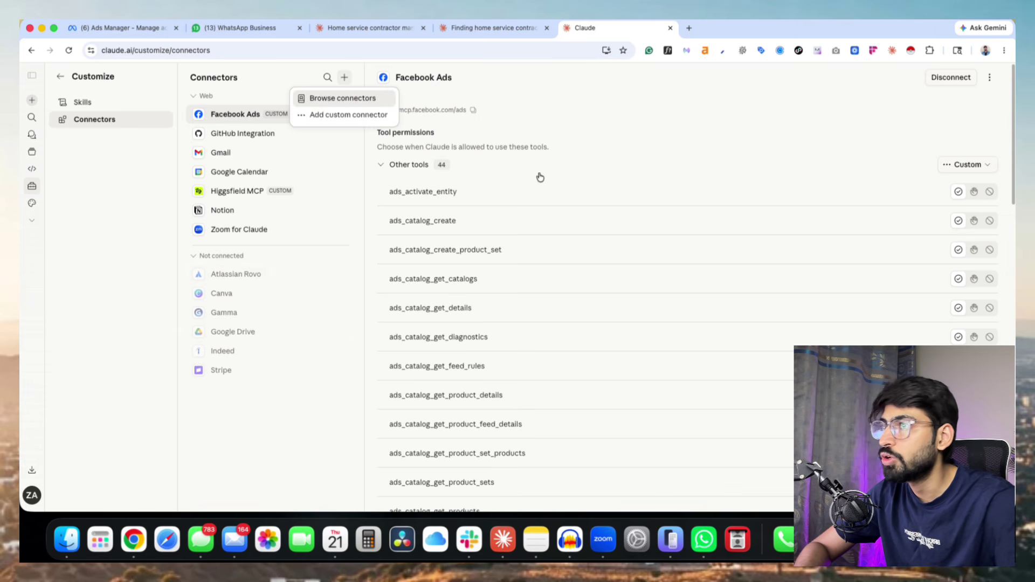
{"action": "key", "text": "Return"}
{"action": "left_click", "coordinate": [469, 132]}
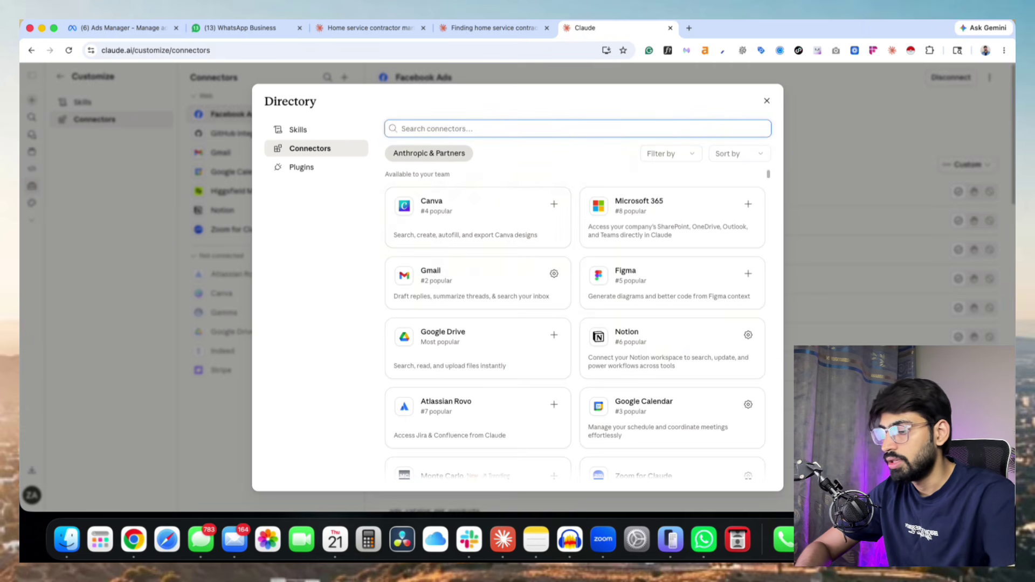
{"action": "type", "text": "indeed"}
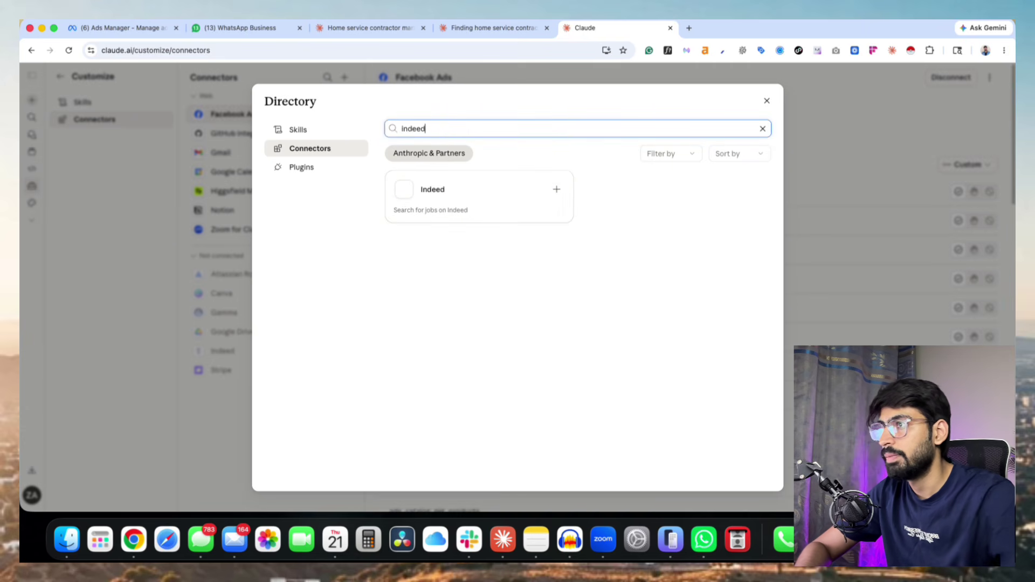
{"action": "left_click", "coordinate": [560, 196]}
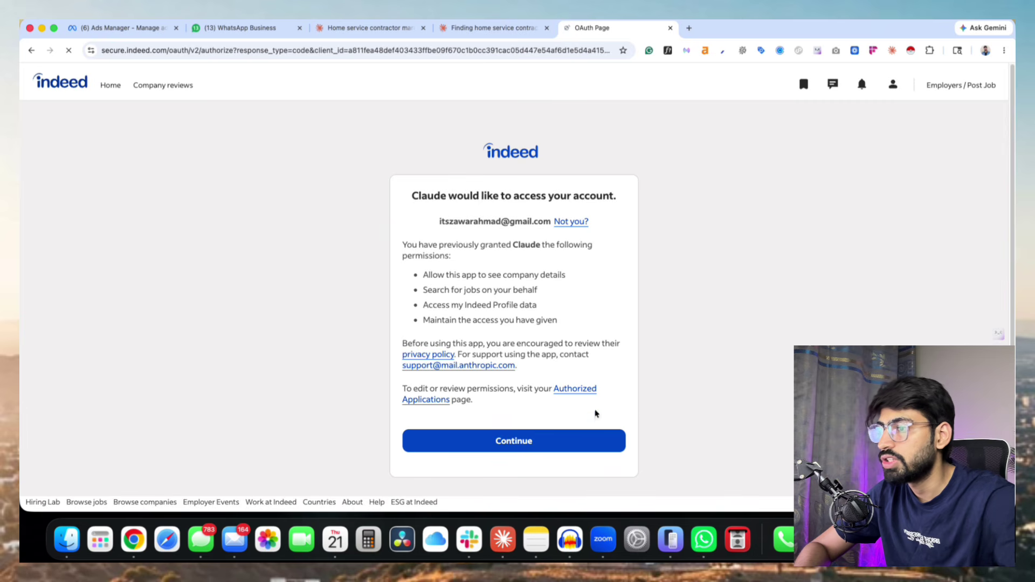
Authorize Claude's access to the Indeed account and return to a new chat.
{"action": "left_click_drag", "start_coordinate": [440, 221], "coordinate": [544, 224]}
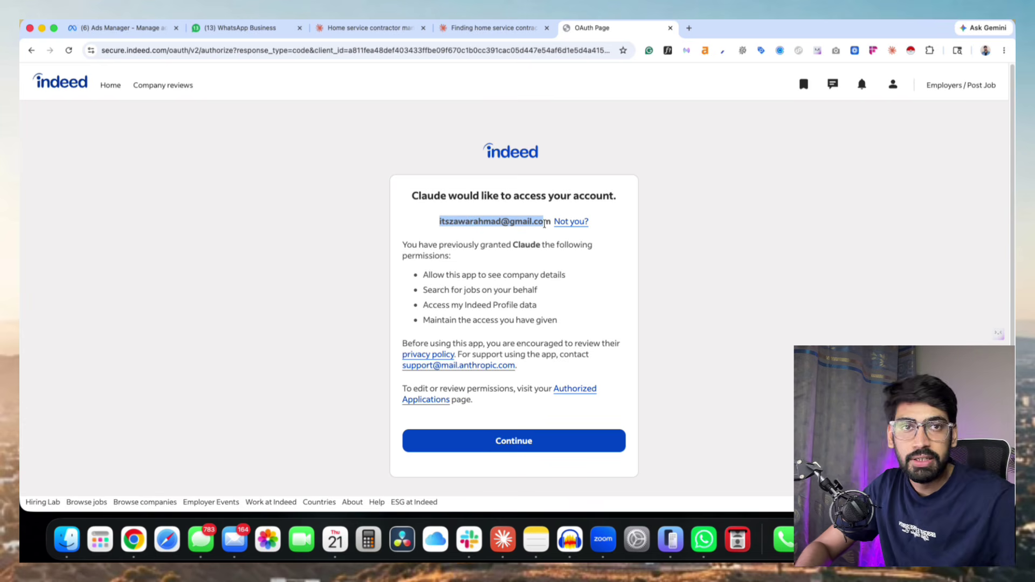
{"action": "left_click", "coordinate": [548, 437]}
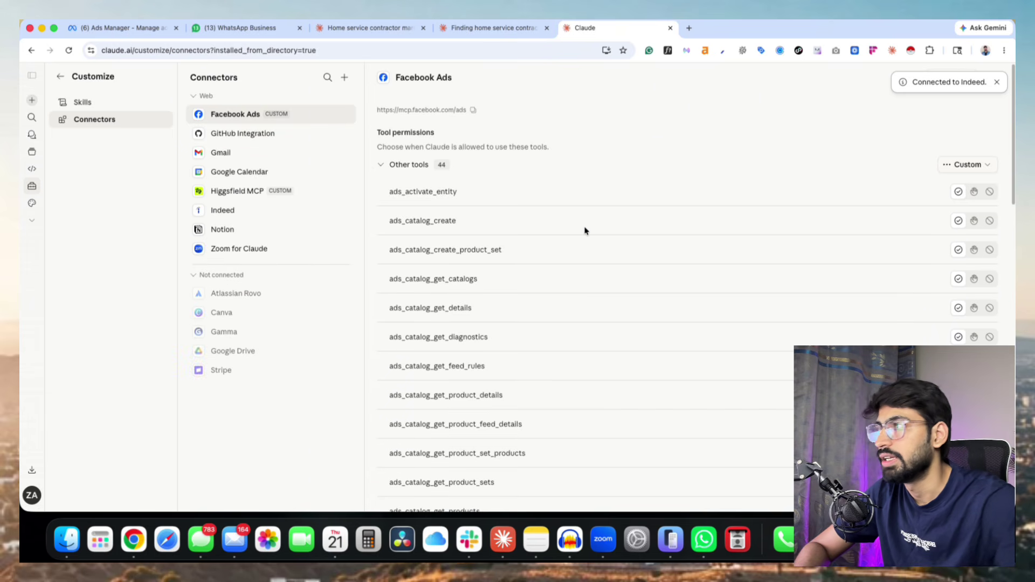
{"action": "scroll", "coordinate": [587, 231], "scroll_direction": "down", "scroll_amount": 1}
{"action": "left_click", "coordinate": [60, 76]}
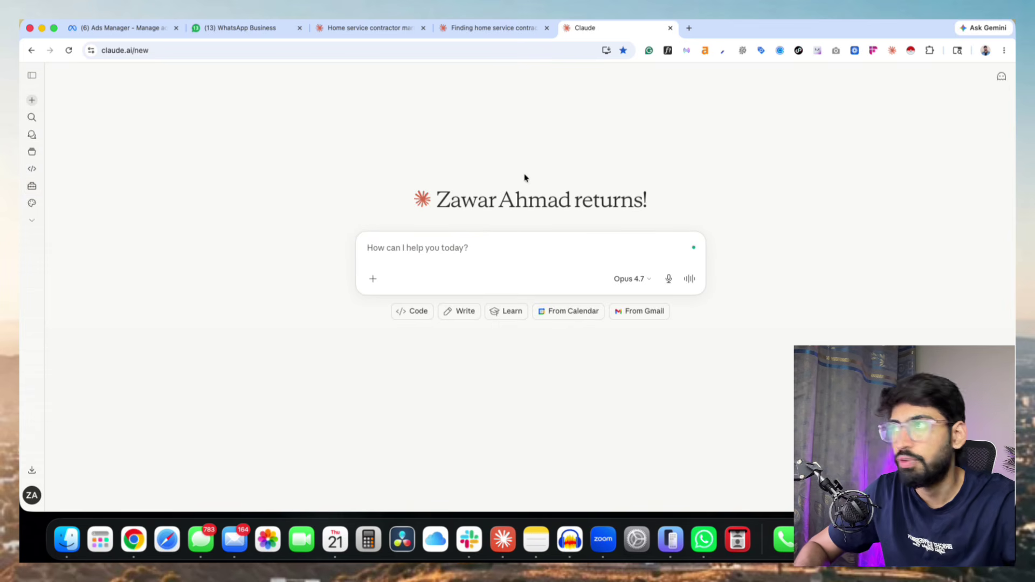
Review the earlier chat's "Rewrite this prompt" request for home service contractors and its concise and detailed rewrites.
{"action": "left_click", "coordinate": [372, 28]}
{"action": "left_click", "coordinate": [491, 27]}
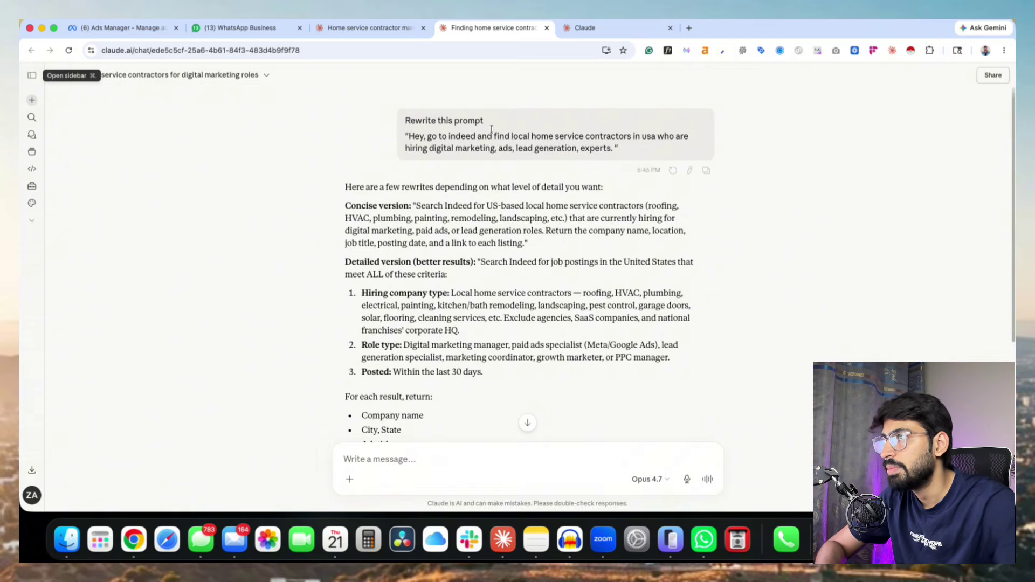
{"action": "left_click_drag", "start_coordinate": [423, 120], "coordinate": [485, 121]}
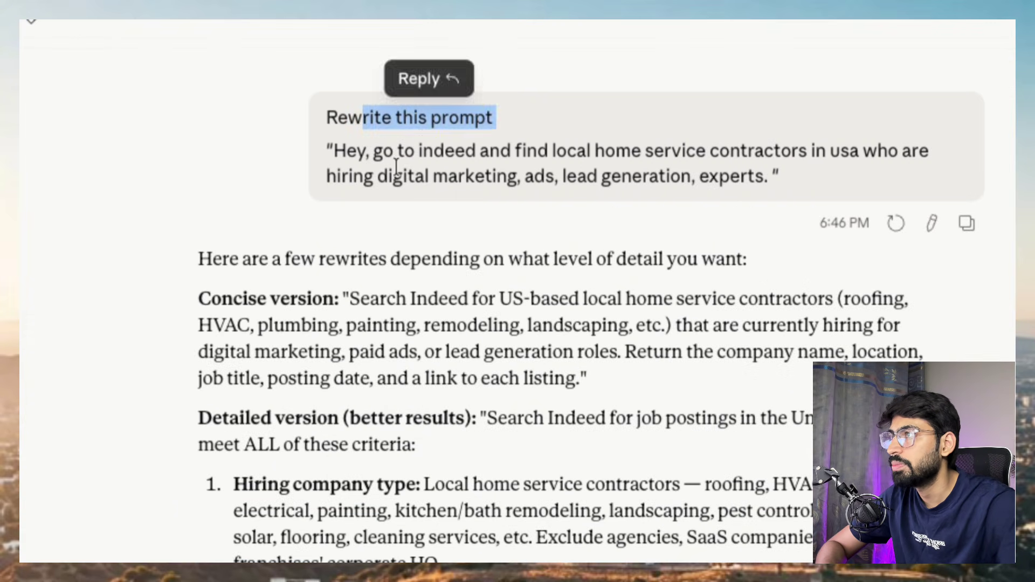
{"action": "left_click", "coordinate": [393, 166]}
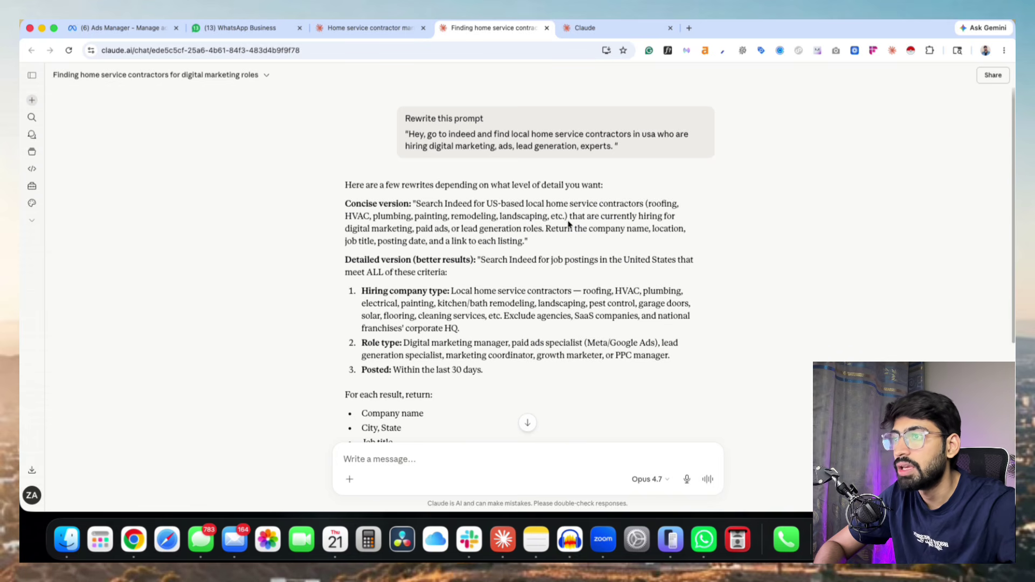
{"action": "scroll", "coordinate": [462, 280], "scroll_direction": "down", "scroll_amount": 5}
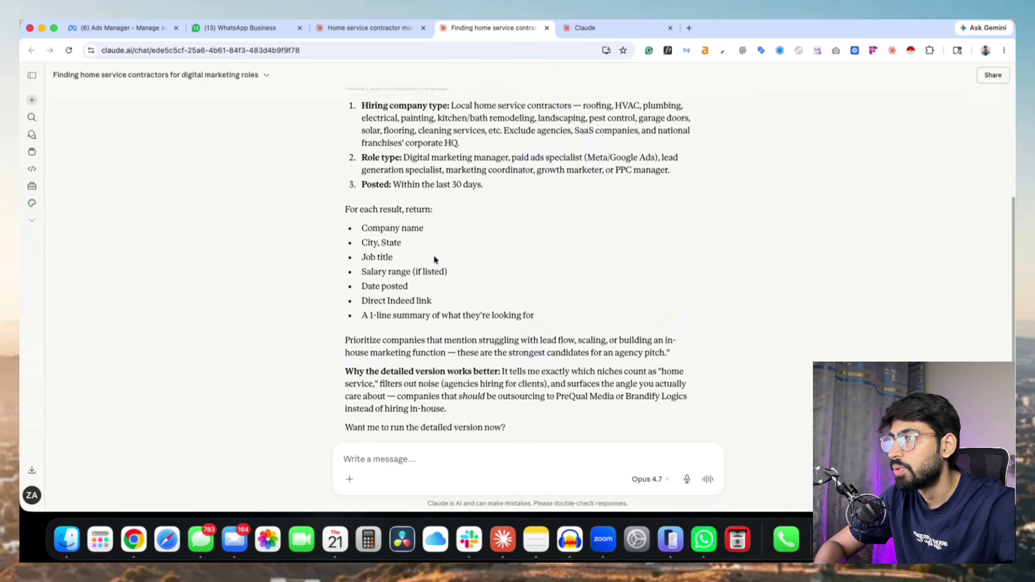
{"action": "scroll", "coordinate": [435, 260], "scroll_direction": "down", "scroll_amount": 2}
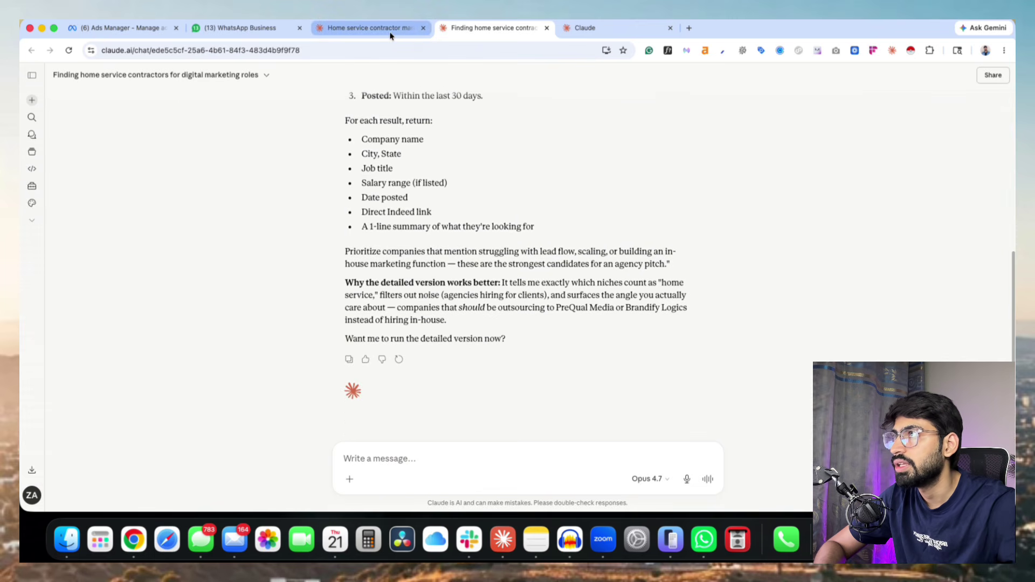
{"action": "scroll", "coordinate": [469, 214], "scroll_direction": "up", "scroll_amount": 7}
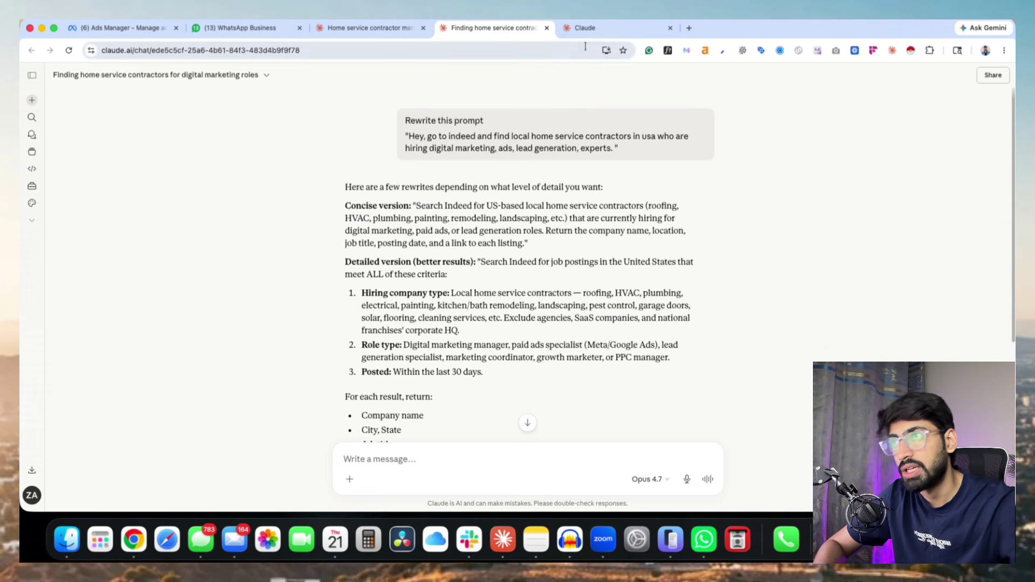
In the new chat write "Hey, go to indeed and find mortgage brokers firm who are hiring digital marketing, ads expert, marketing expert, lead generation expert".
{"action": "left_click", "coordinate": [585, 28]}
{"action": "type", "text": "Hey,"}
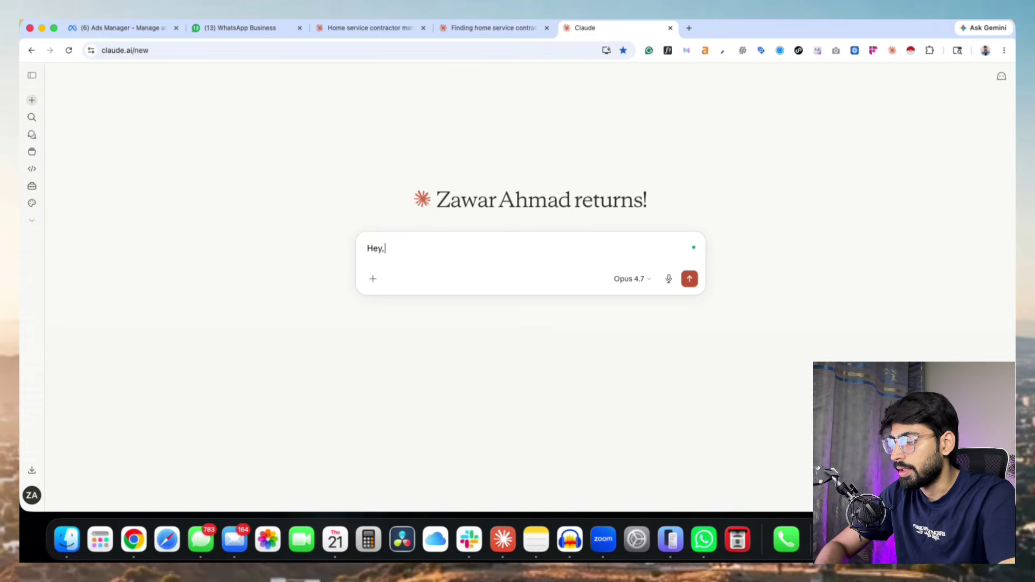
{"action": "type", "text": " go to ind"}
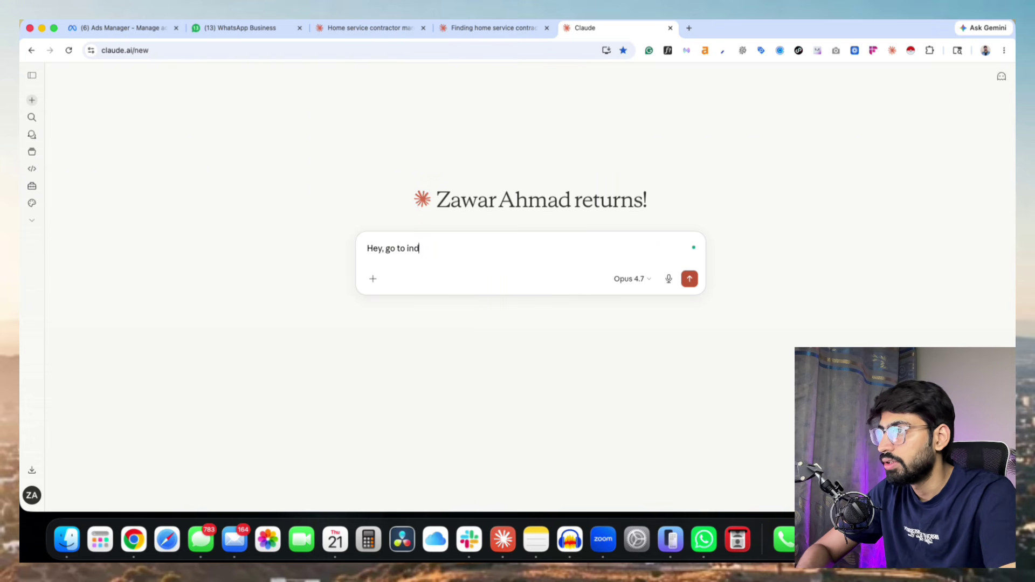
{"action": "type", "text": "eed and find mortgage brokers"}
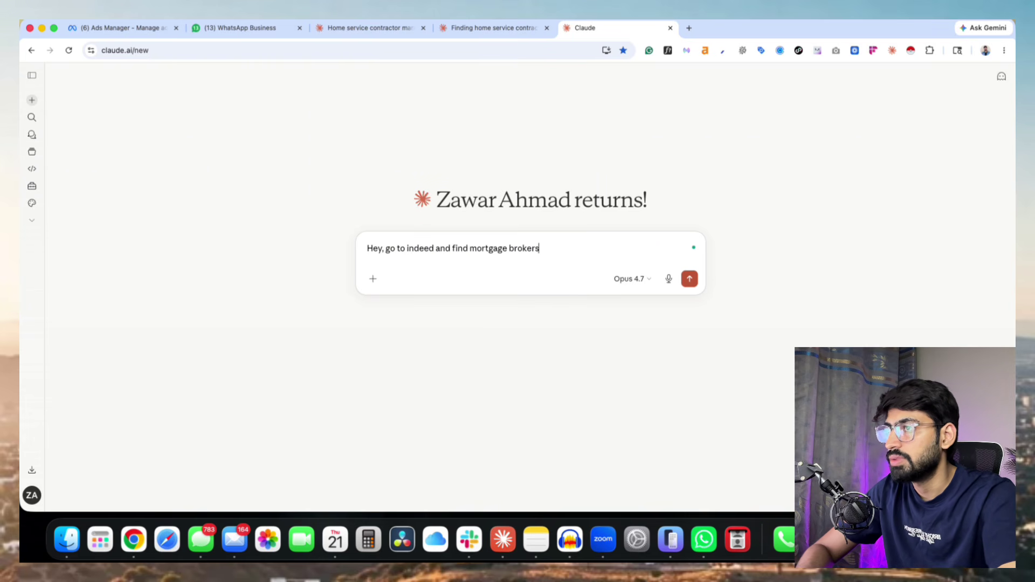
{"action": "type", "text": " firm who are hiring digital marketing, ads expert, marketing expert, lead generat"}
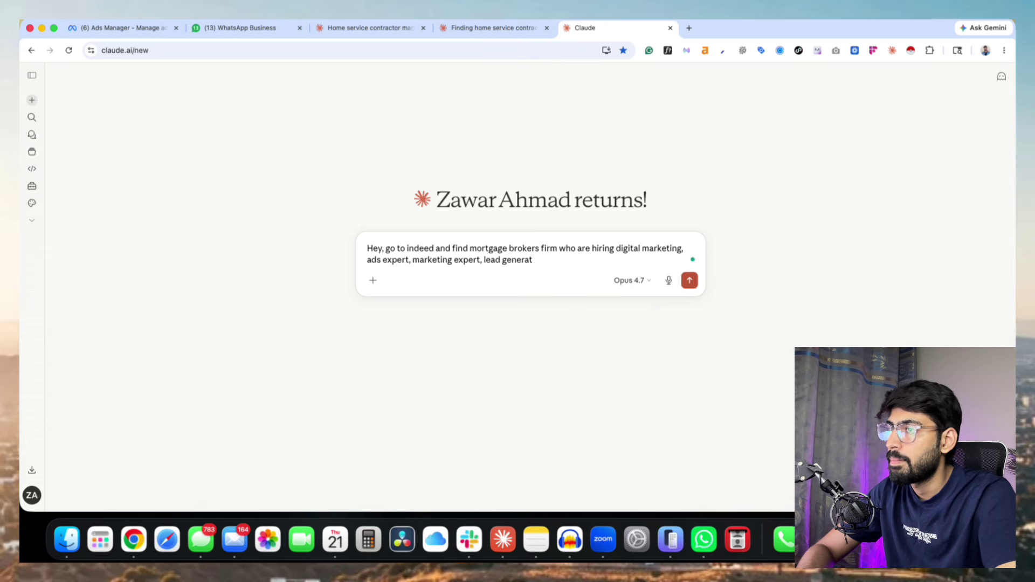
{"action": "type", "text": "ion expert."}
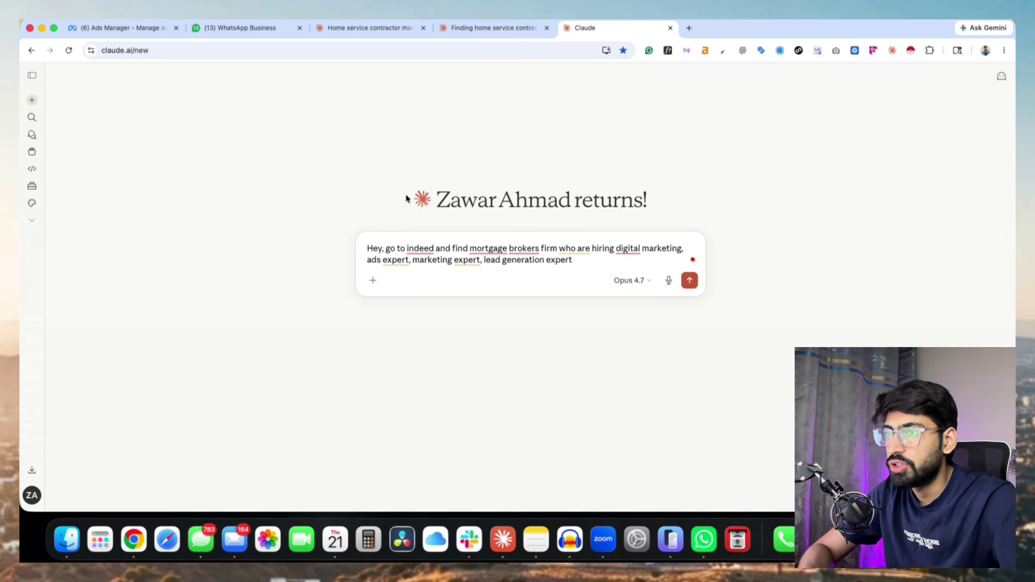
Insert "in usa" after "firm", put the text in quotation marks under the line "Rewrite this prompt", and send the message.
{"action": "left_click", "coordinate": [560, 248]}
{"action": "type", "text": "in usa"}
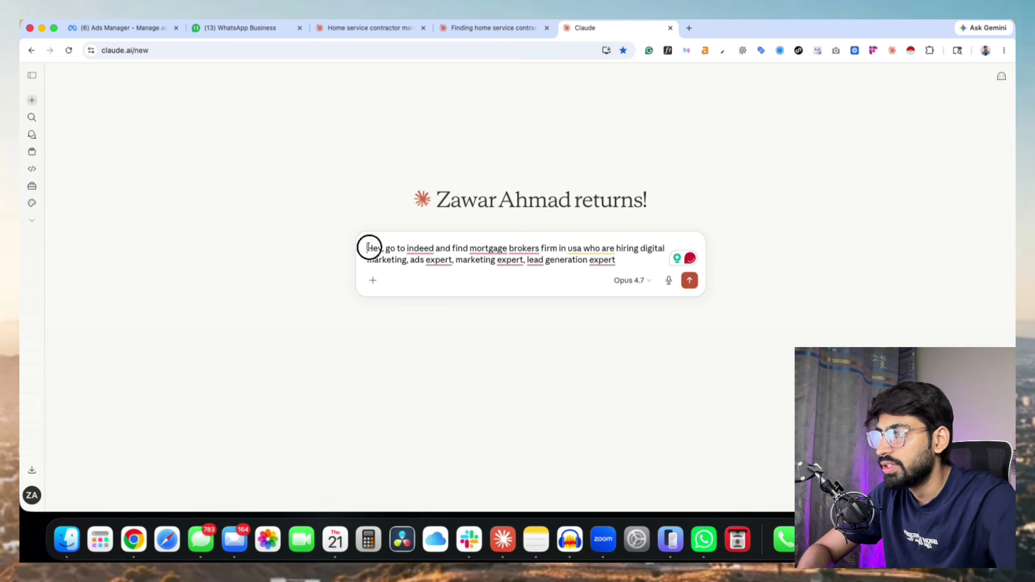
{"action": "type", "text": " \""}
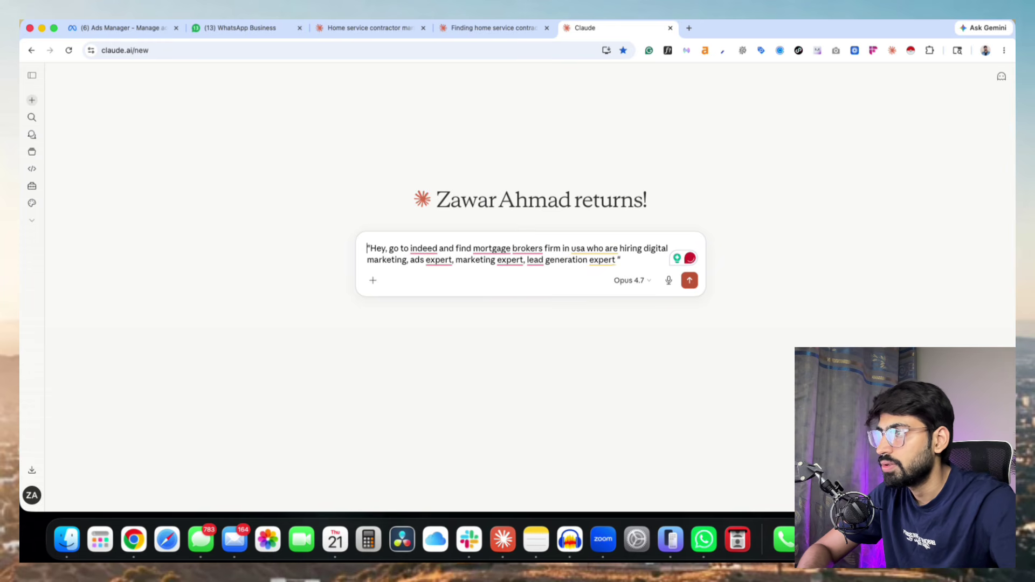
{"action": "key", "text": "shift+Return"}
{"action": "key", "text": "Up"}
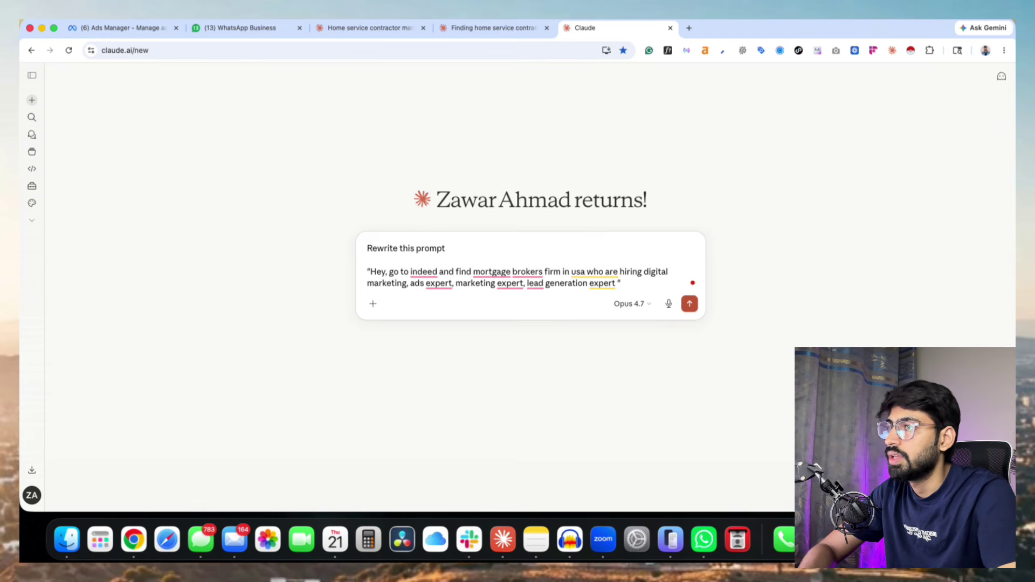
{"action": "key", "text": "Return"}
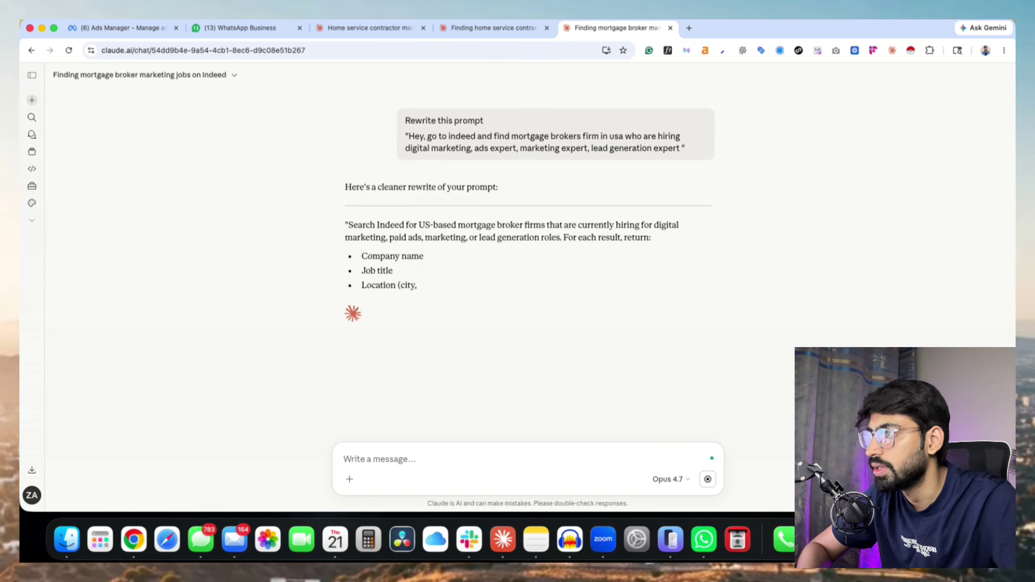
Edit the sent prompt to include "remote" before "digital marketing" and save the revised message.
{"action": "left_click", "coordinate": [528, 147]}
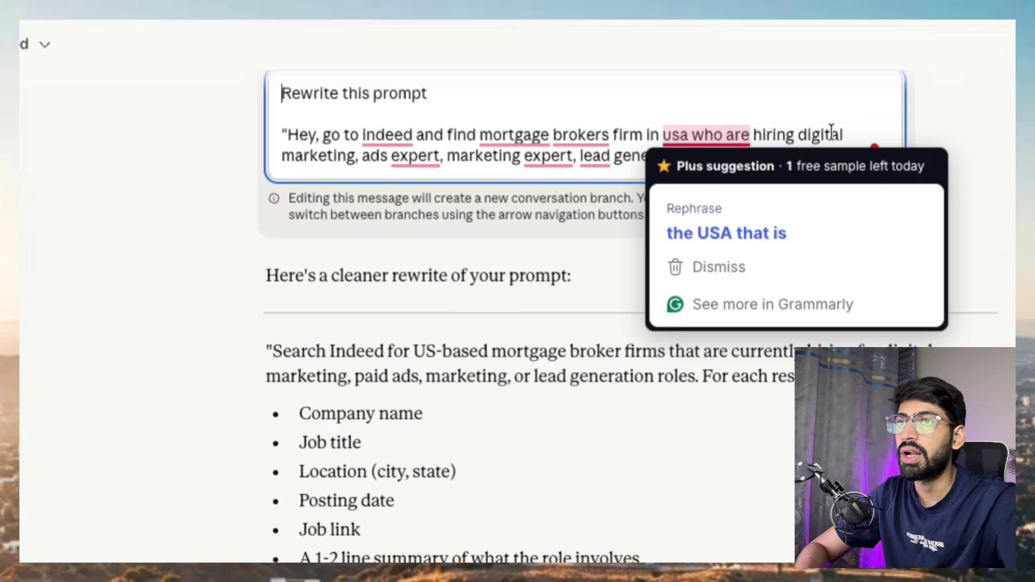
{"action": "left_click", "coordinate": [795, 134]}
{"action": "type", "text": "remot"}
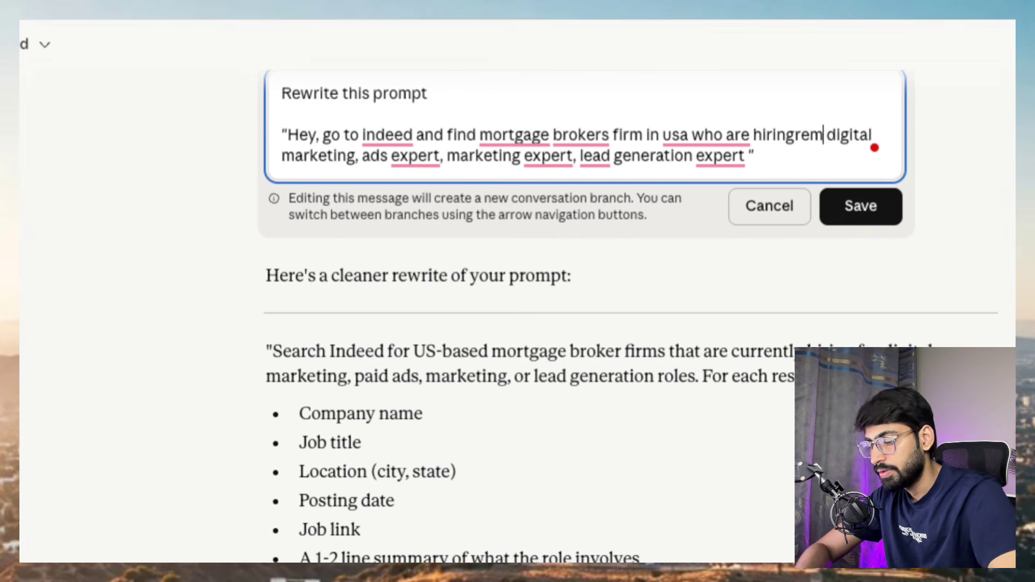
{"action": "type", "text": "e"}
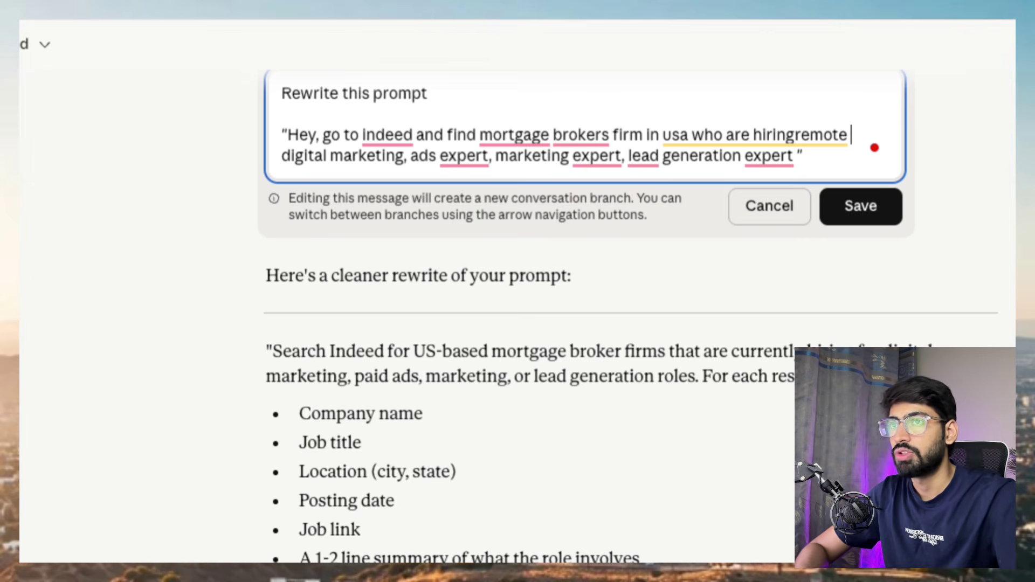
{"action": "left_click", "coordinate": [861, 206]}
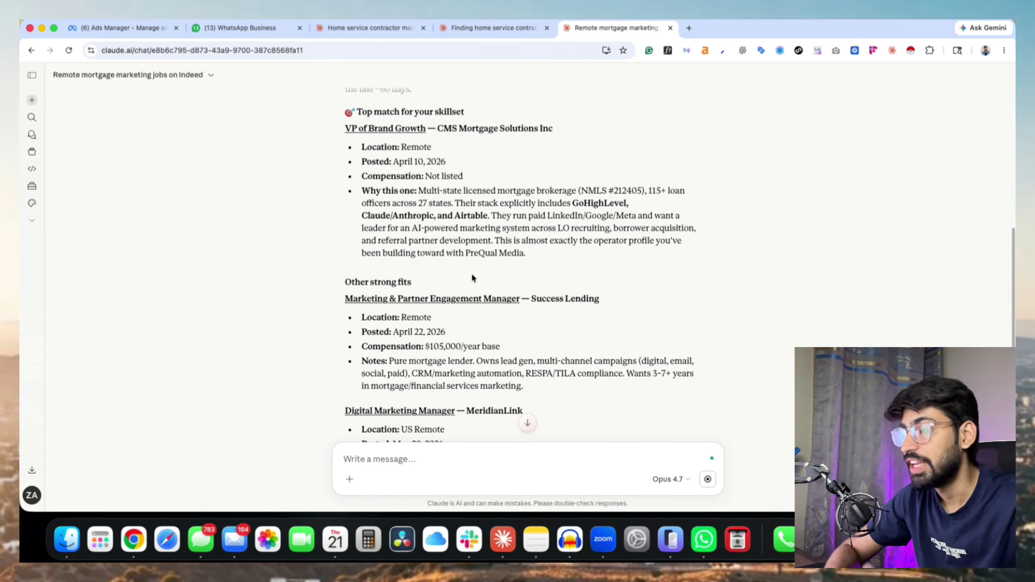
Check the top match's posting date, look up CMS Mortgage Solutions Inc and its website through Google, and return to the results.
{"action": "scroll", "coordinate": [473, 278], "scroll_direction": "up", "scroll_amount": 2}
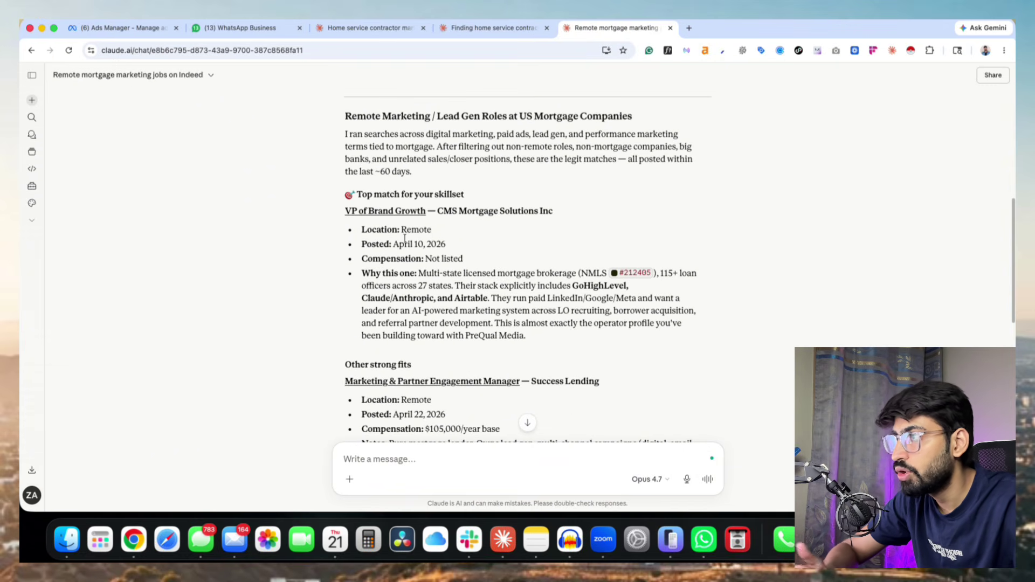
{"action": "left_click_drag", "start_coordinate": [393, 245], "coordinate": [449, 245]}
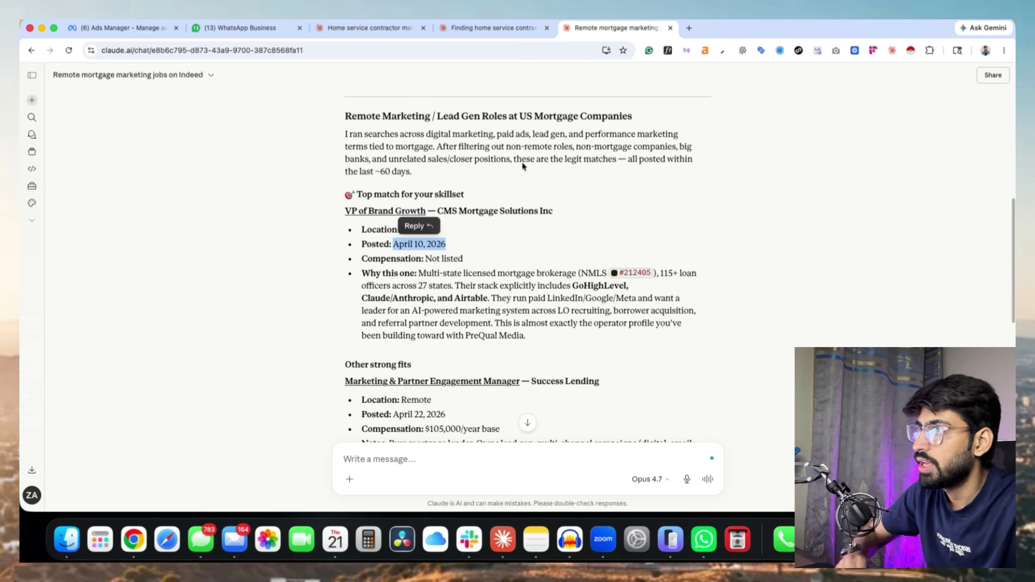
{"action": "left_click_drag", "start_coordinate": [438, 211], "coordinate": [550, 209]}
{"action": "right_click", "coordinate": [551, 209]}
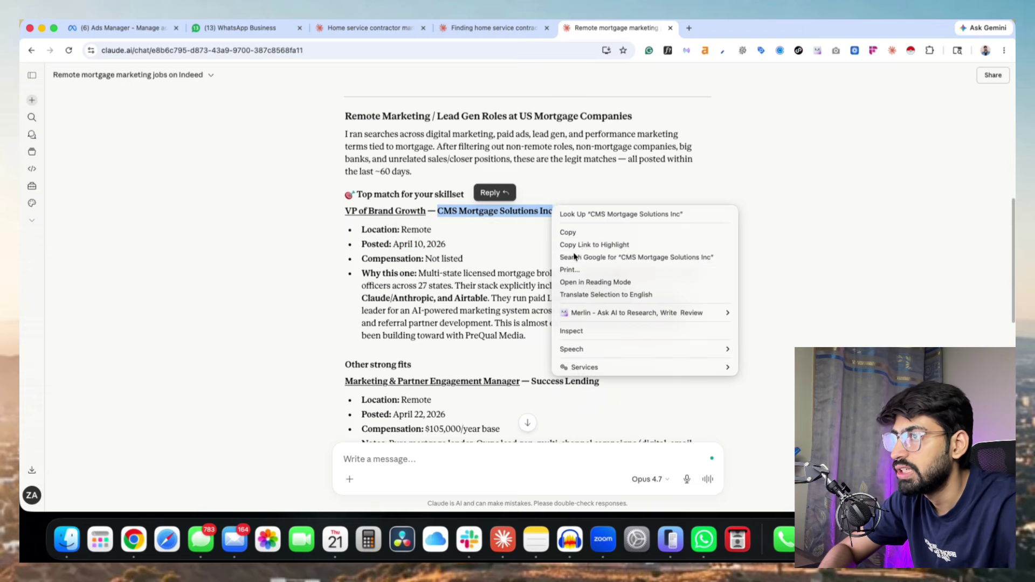
{"action": "left_click", "coordinate": [575, 256]}
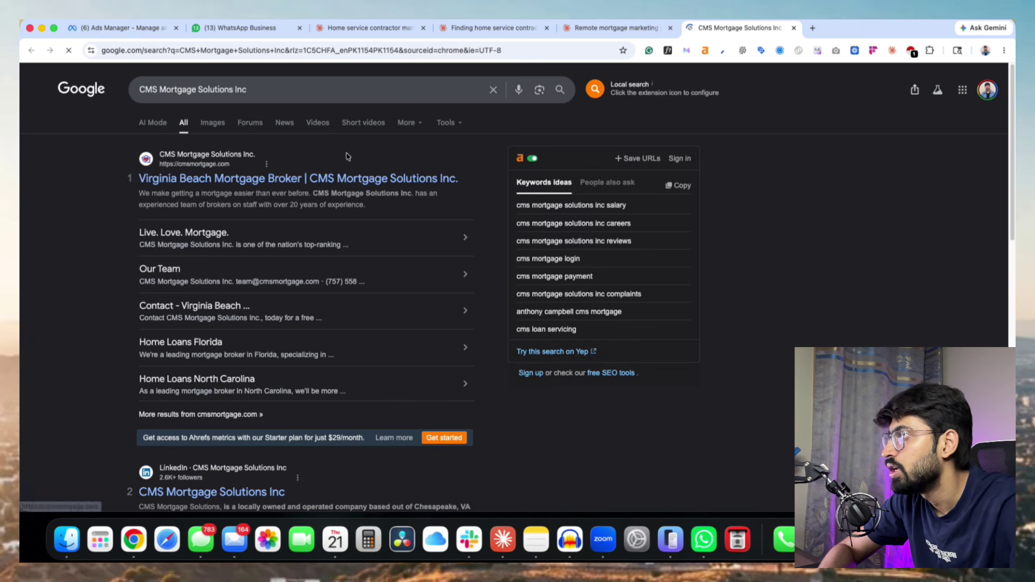
{"action": "left_click", "coordinate": [289, 181]}
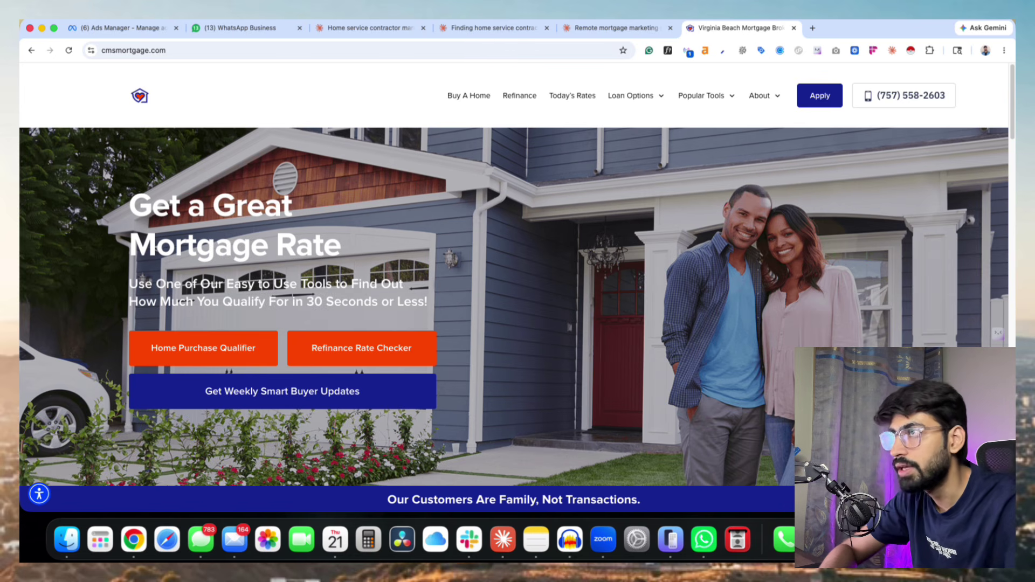
{"action": "left_click", "coordinate": [588, 27]}
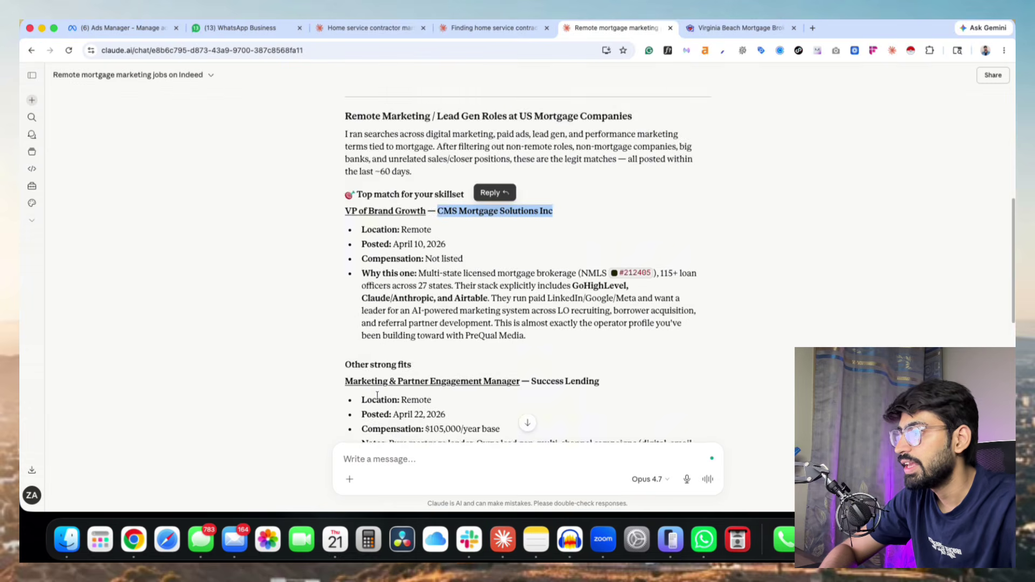
Review the Success Lending entry under "Other strong fits" and the top match's "Why this one" description.
{"action": "scroll", "coordinate": [565, 328], "scroll_direction": "down", "scroll_amount": 2}
{"action": "scroll", "coordinate": [564, 327], "scroll_direction": "down", "scroll_amount": 4}
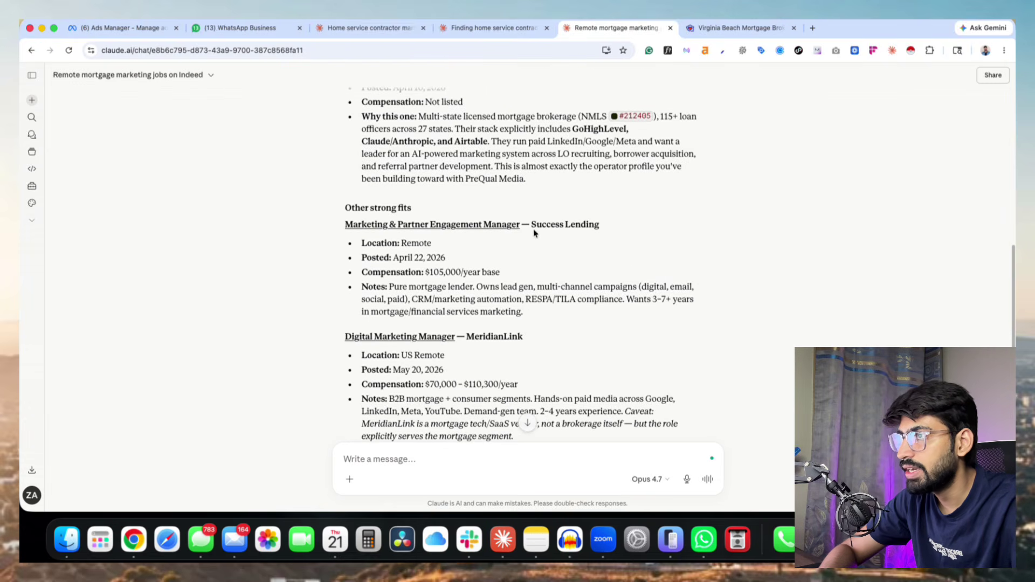
{"action": "left_click_drag", "start_coordinate": [532, 224], "coordinate": [593, 224]}
{"action": "right_click", "coordinate": [590, 226]}
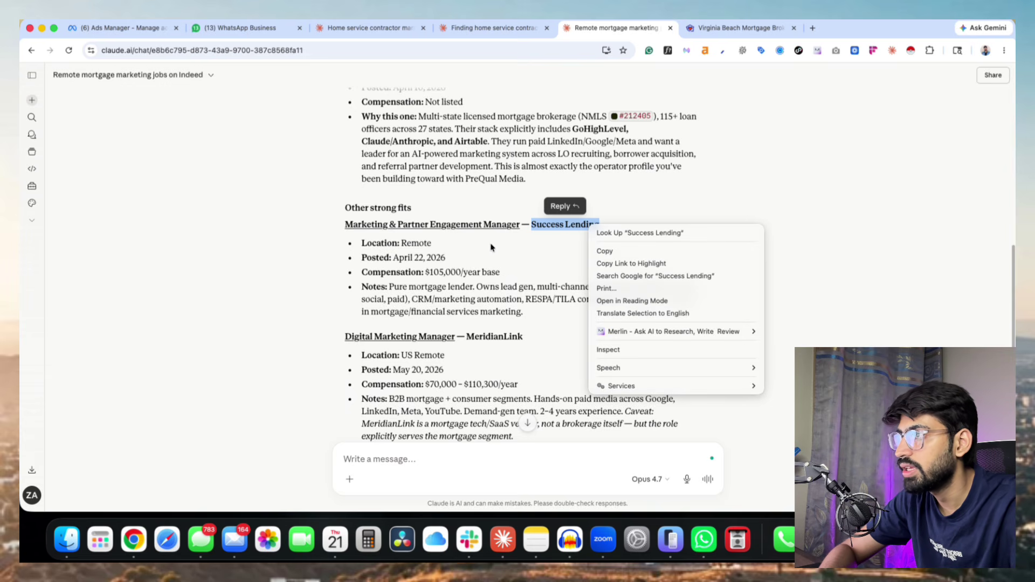
{"action": "key", "text": "Escape"}
{"action": "scroll", "coordinate": [539, 242], "scroll_direction": "up", "scroll_amount": 1}
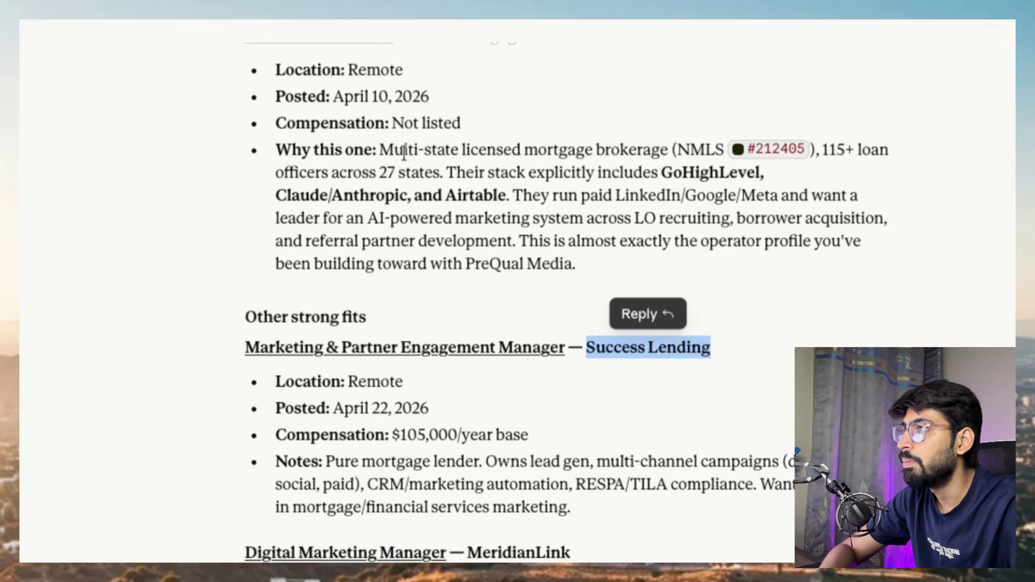
{"action": "left_click_drag", "start_coordinate": [395, 151], "coordinate": [669, 156]}
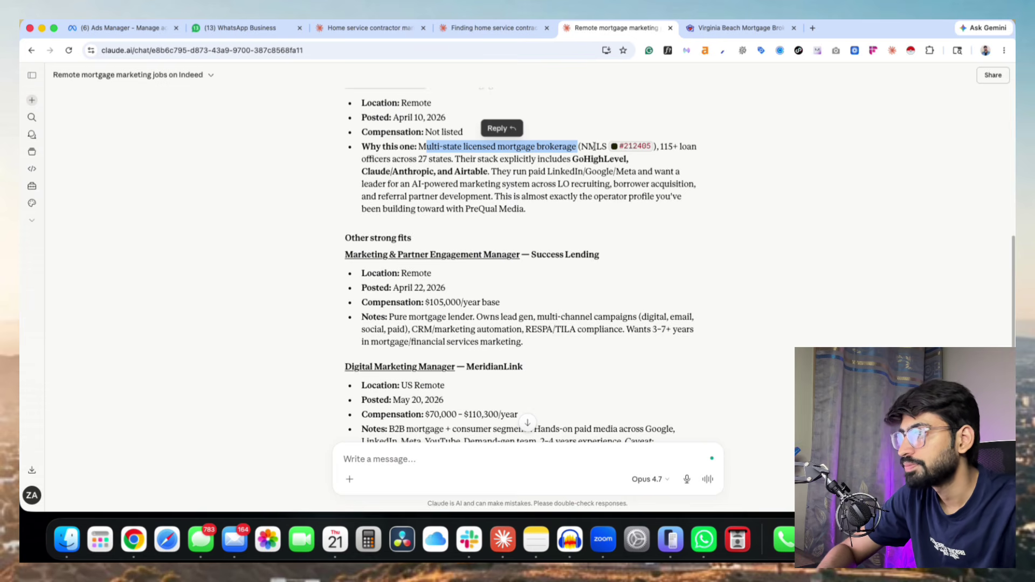
{"action": "scroll", "coordinate": [544, 235], "scroll_direction": "down", "scroll_amount": 1}
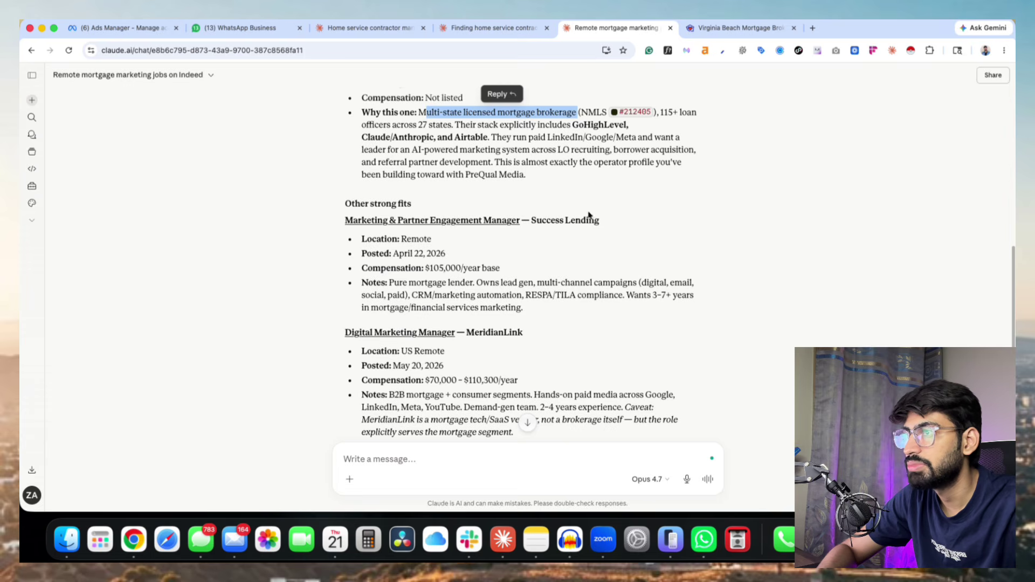
Look up Success Lending through Google, open its official website, dismiss the cookie notice and look over the home page.
{"action": "left_click_drag", "start_coordinate": [531, 221], "coordinate": [599, 223]}
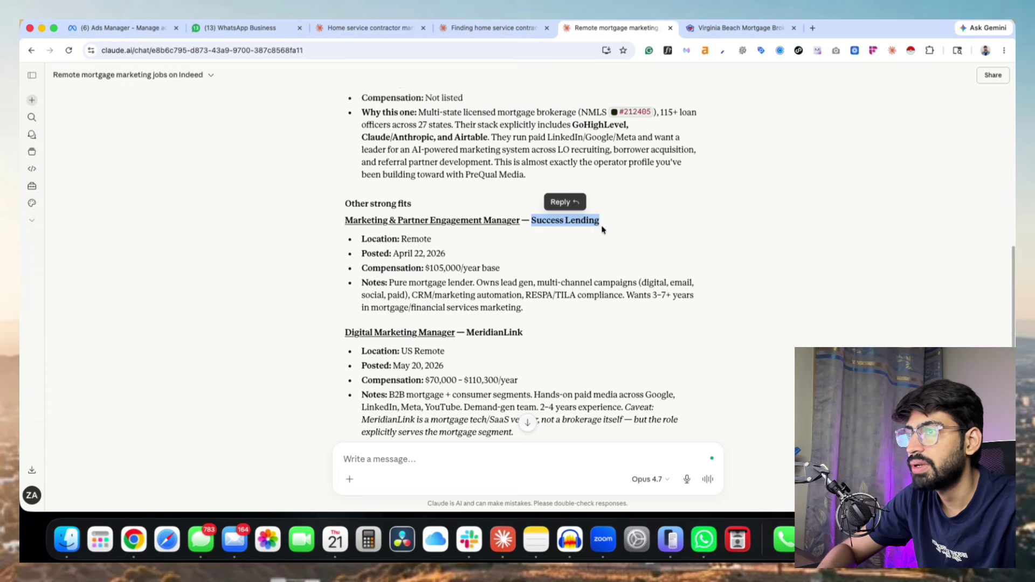
{"action": "right_click", "coordinate": [600, 233]}
{"action": "left_click", "coordinate": [614, 272]}
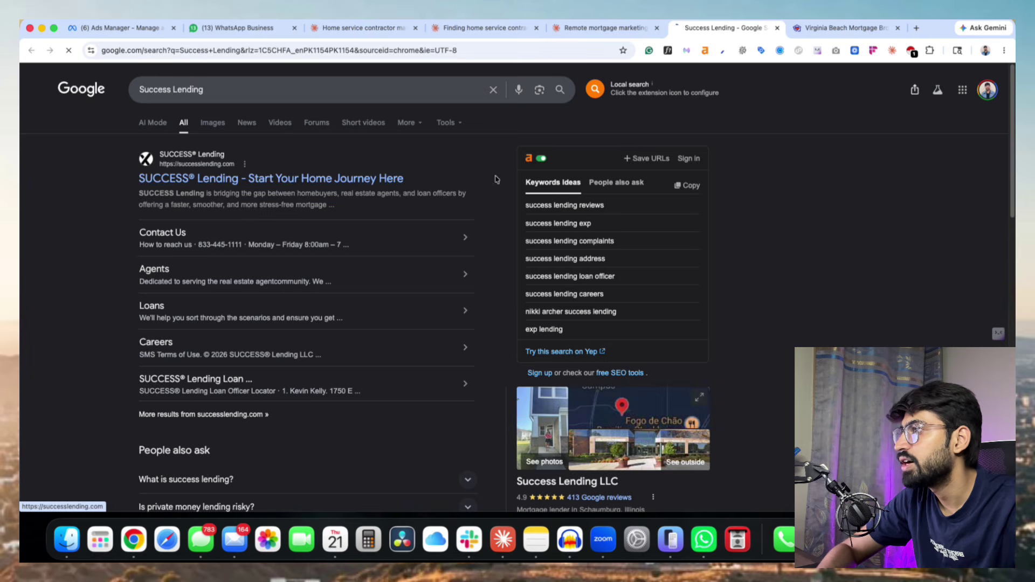
{"action": "left_click", "coordinate": [339, 180]}
{"action": "scroll", "coordinate": [532, 236], "scroll_direction": "down", "scroll_amount": 20}
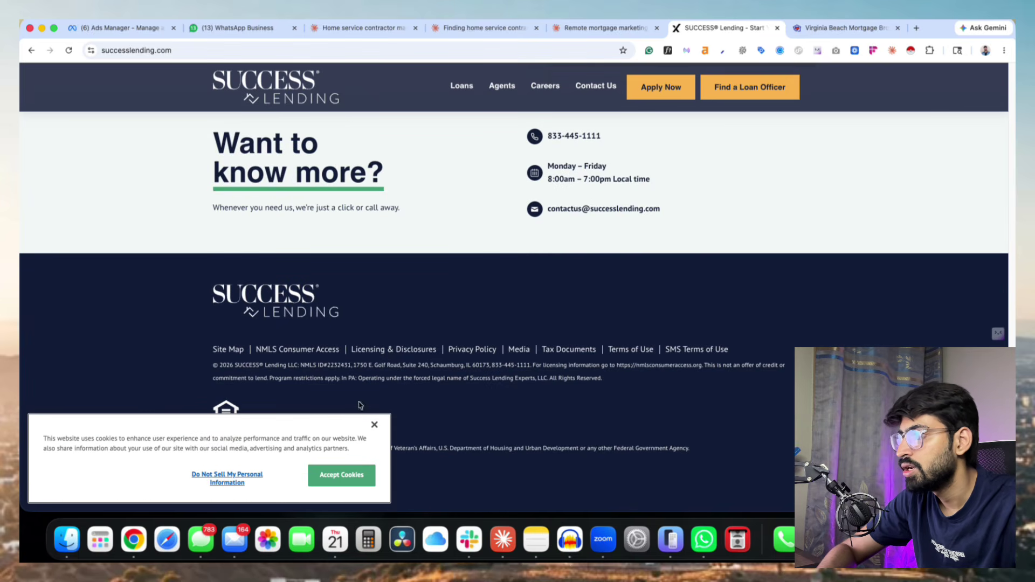
{"action": "left_click", "coordinate": [374, 425]}
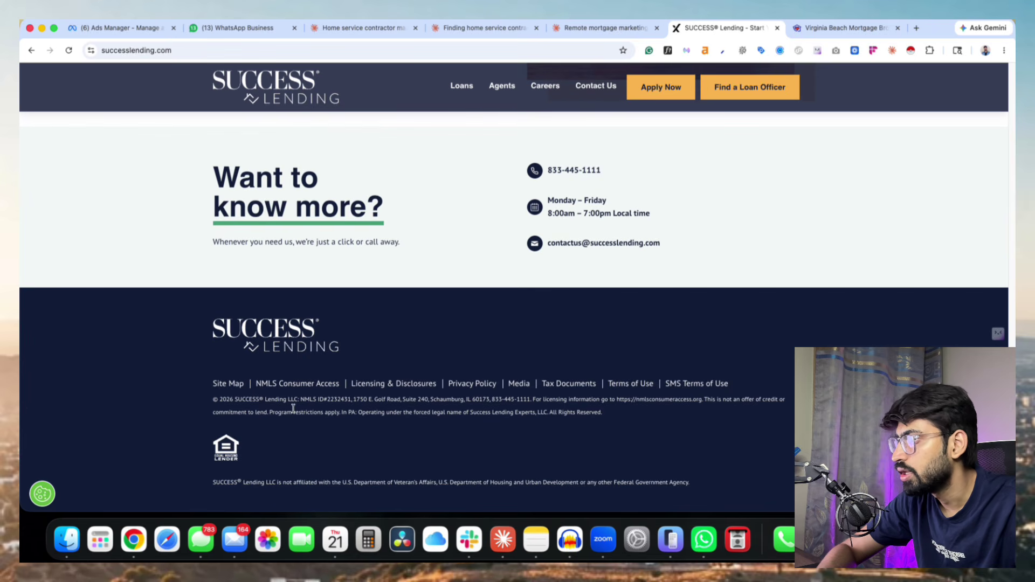
{"action": "scroll", "coordinate": [252, 398], "scroll_direction": "up", "scroll_amount": 20}
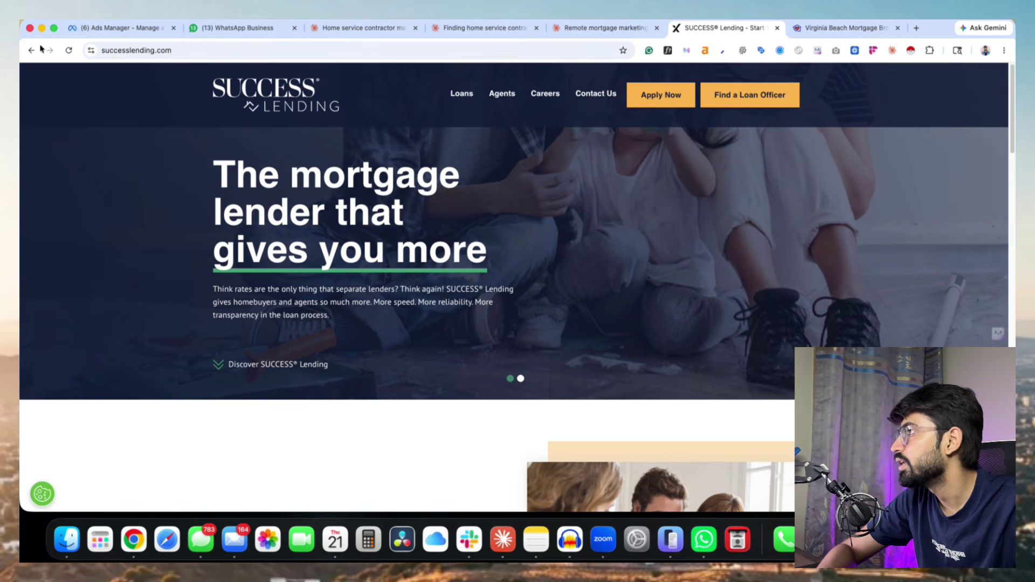
Return to the Google results, search for "Success Lending Owner Name" and expand the AI Overview.
{"action": "left_click", "coordinate": [32, 51]}
{"action": "left_click", "coordinate": [228, 92]}
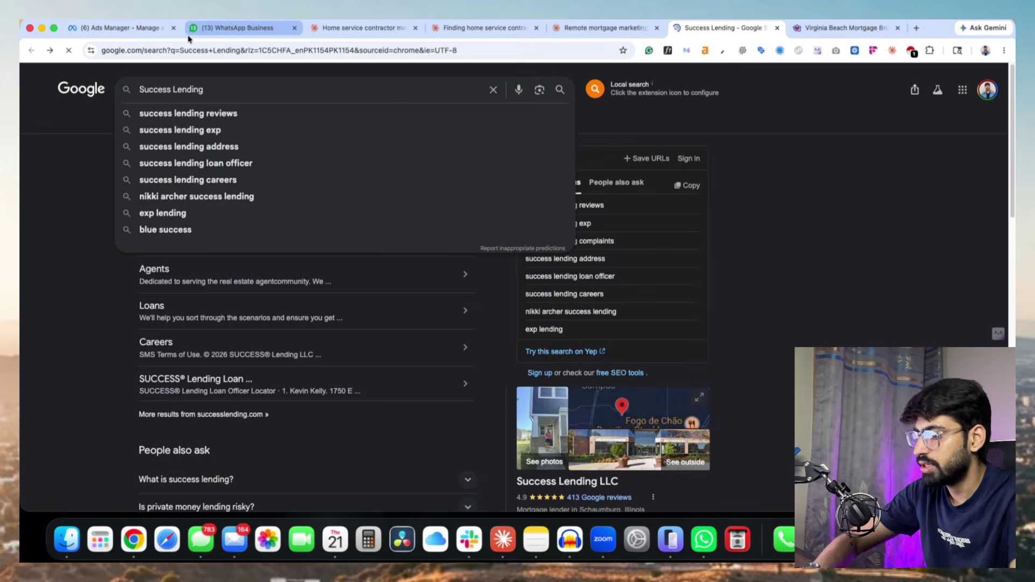
{"action": "type", "text": "Owner Naam"}
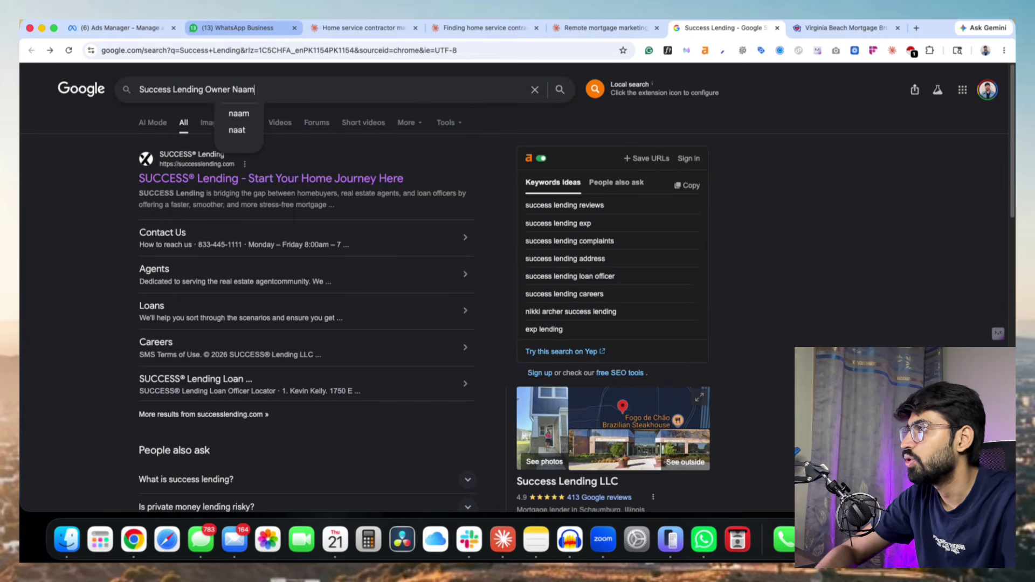
{"action": "key", "text": "BackSpace"}
{"action": "key", "text": "BackSpace"}
{"action": "type", "text": "m"}
{"action": "key", "text": "Return"}
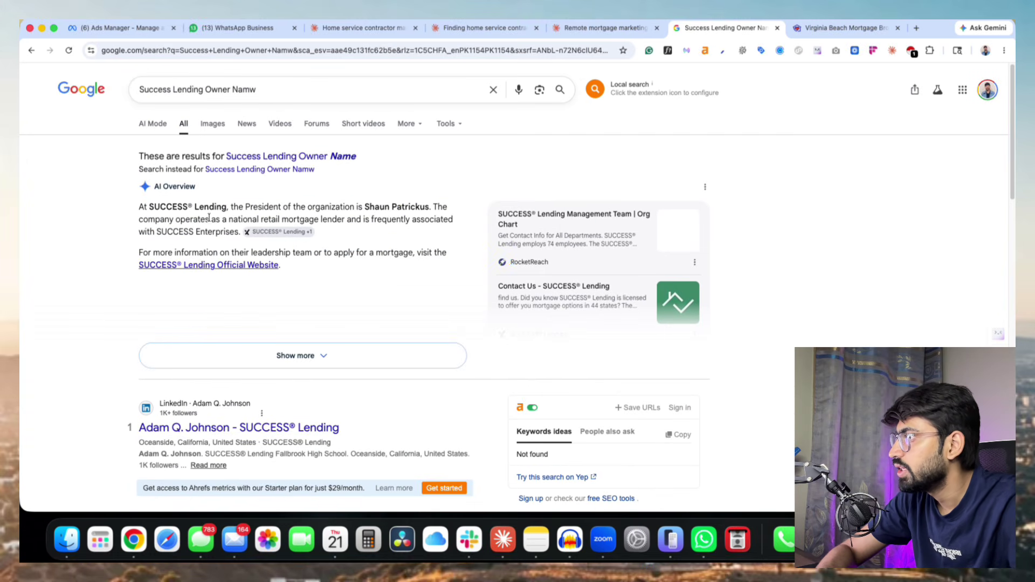
{"action": "mouse_move", "coordinate": [224, 306]}
{"action": "left_click", "coordinate": [210, 343]}
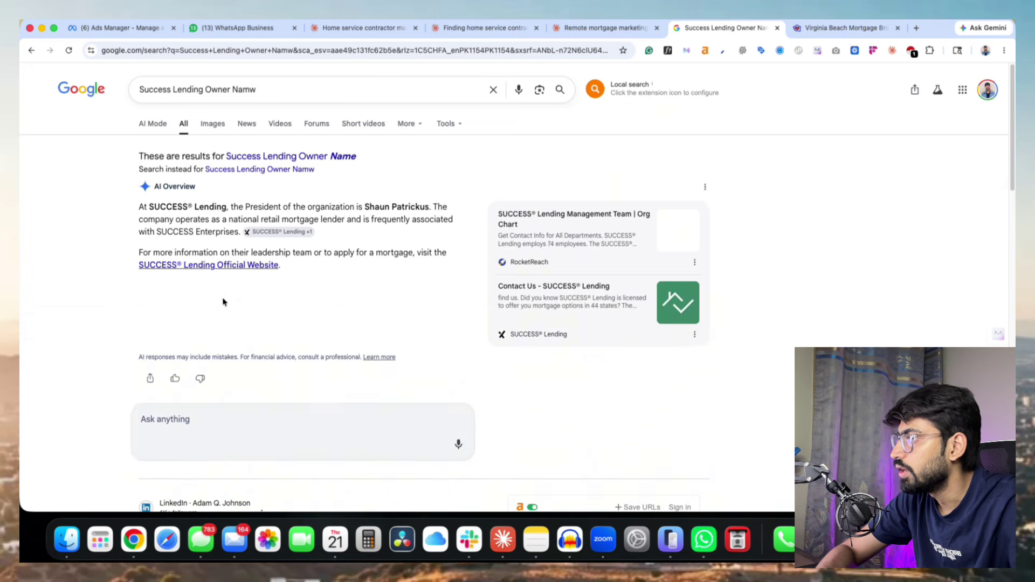
{"action": "scroll", "coordinate": [222, 319], "scroll_direction": "down", "scroll_amount": 3}
{"action": "scroll", "coordinate": [222, 319], "scroll_direction": "up", "scroll_amount": 3}
Change the Google query to "Success Lending Owner Email" and look through the contact and profile results.
{"action": "double_click", "coordinate": [270, 89]}
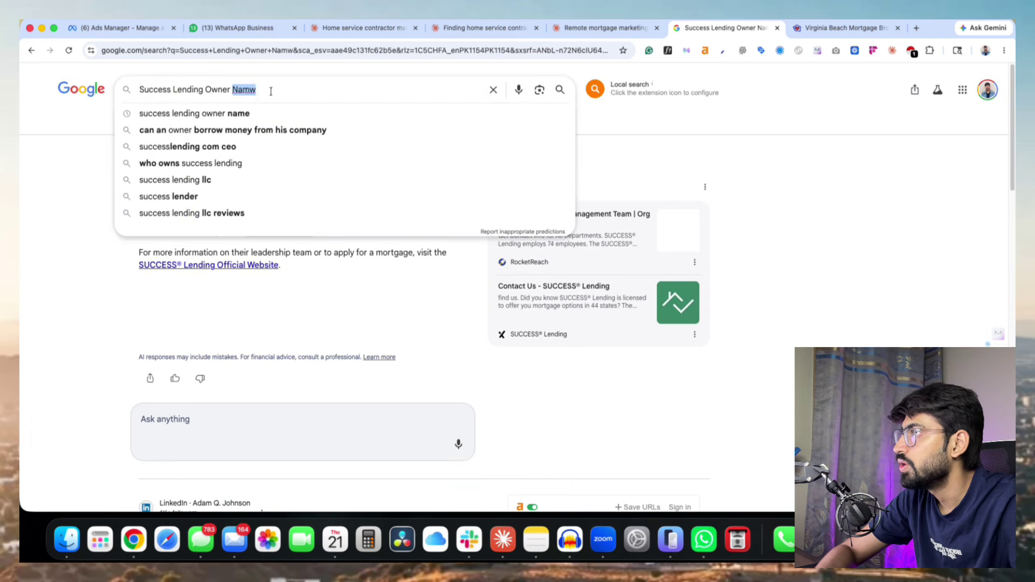
{"action": "type", "text": "WE"}
{"action": "key", "text": "BackSpace"}
{"action": "type", "text": "mail"}
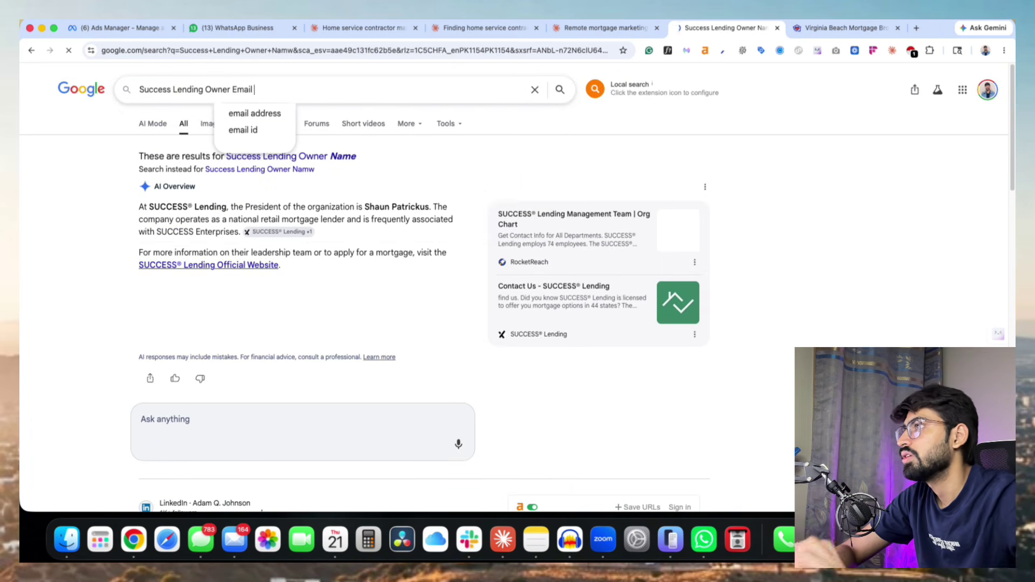
{"action": "key", "text": "Return"}
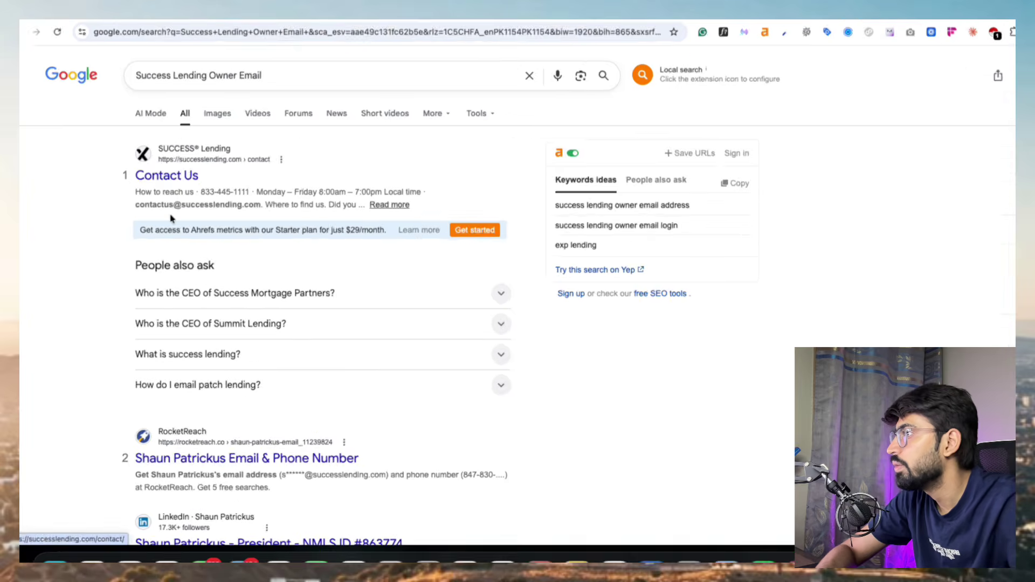
{"action": "scroll", "coordinate": [235, 405], "scroll_direction": "down", "scroll_amount": 3}
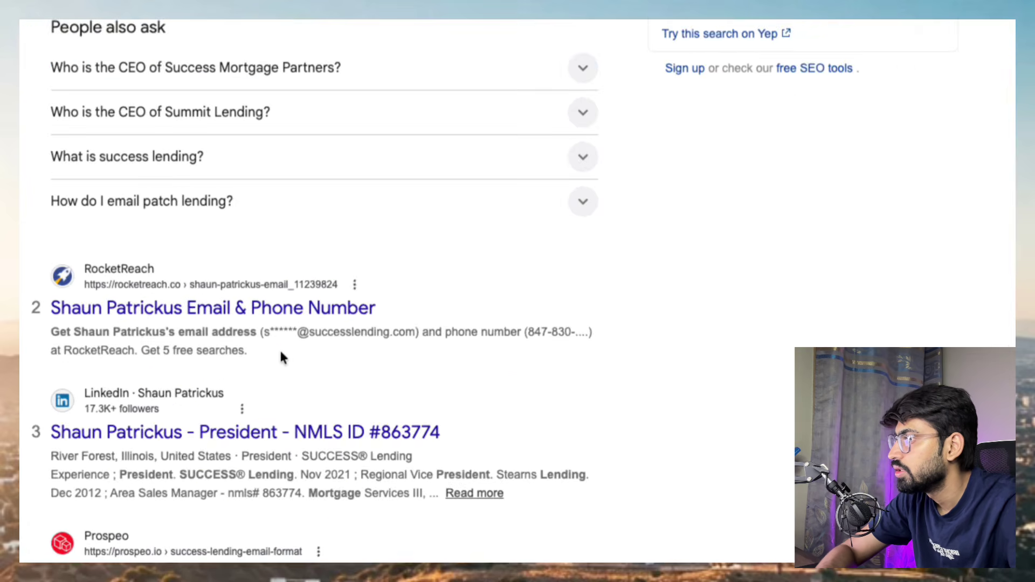
{"action": "scroll", "coordinate": [251, 336], "scroll_direction": "down", "scroll_amount": 1}
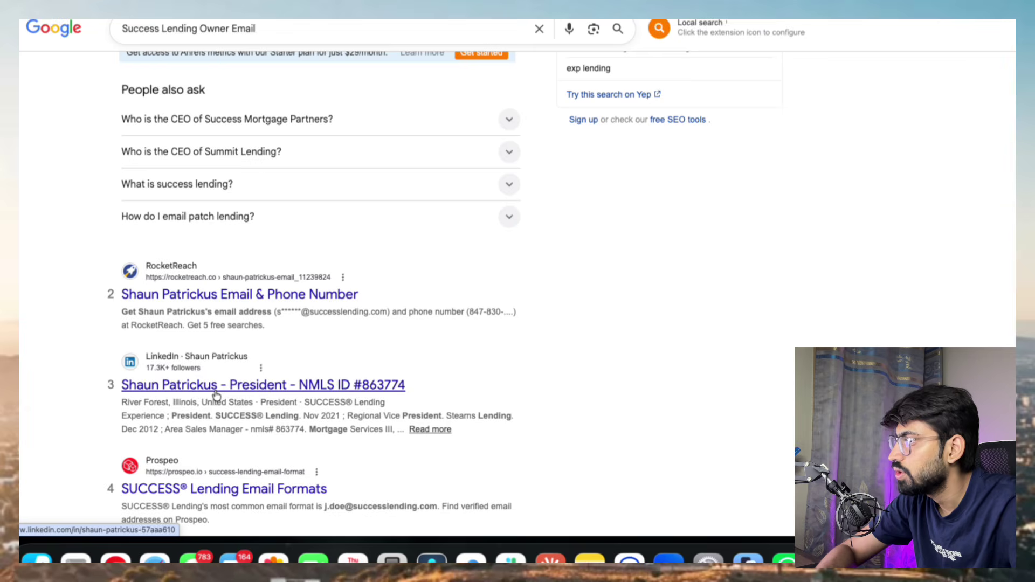
Open the Success Lending president's LinkedIn profile in a new tab and review the experience section.
{"action": "left_click", "coordinate": [216, 396], "text": "super"}
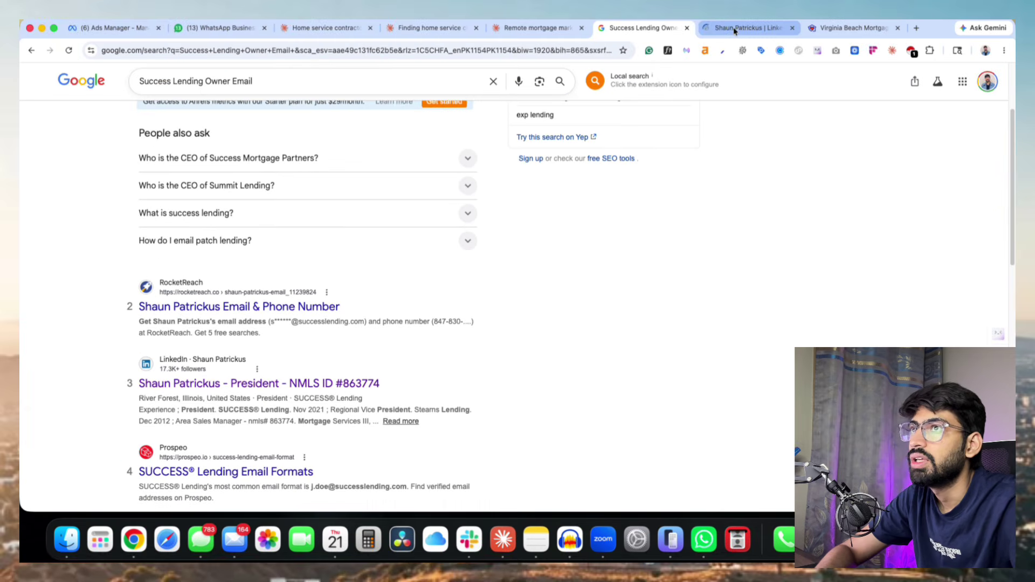
{"action": "left_click", "coordinate": [735, 28]}
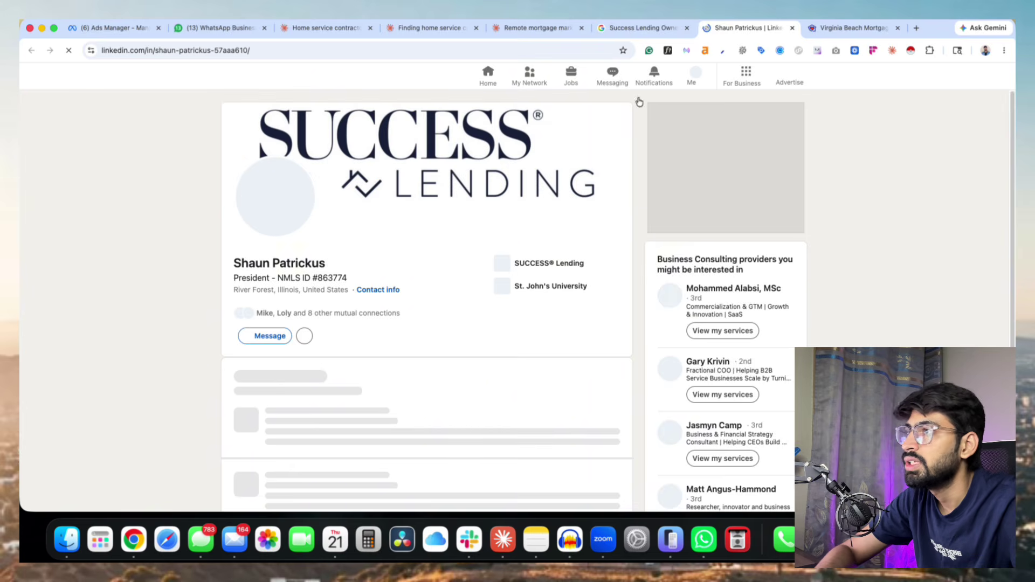
{"action": "scroll", "coordinate": [317, 294], "scroll_direction": "down", "scroll_amount": 15}
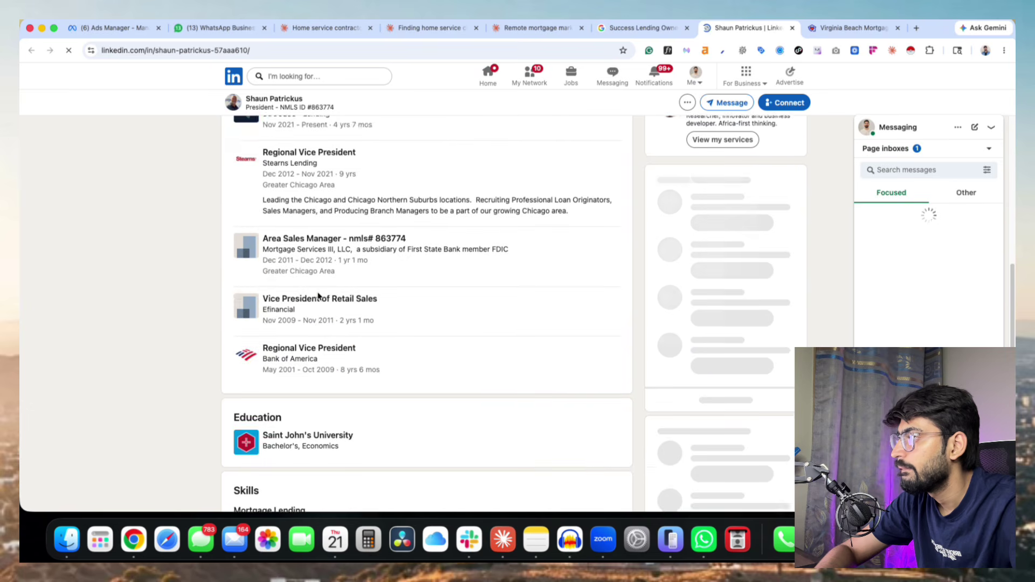
{"action": "scroll", "coordinate": [318, 296], "scroll_direction": "down", "scroll_amount": 3}
{"action": "scroll", "coordinate": [319, 296], "scroll_direction": "up", "scroll_amount": 5}
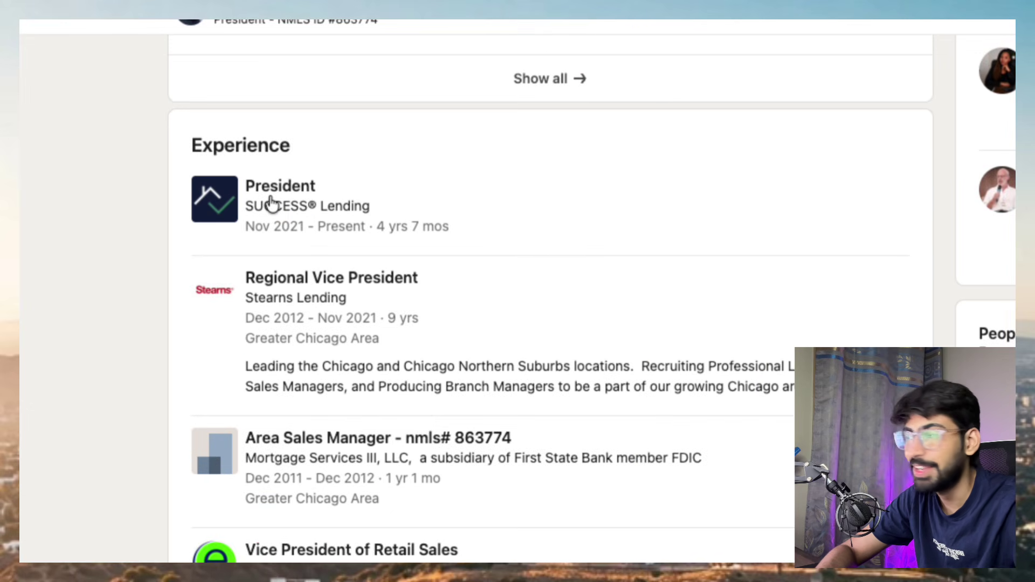
{"action": "scroll", "coordinate": [271, 203], "scroll_direction": "up", "scroll_amount": 10}
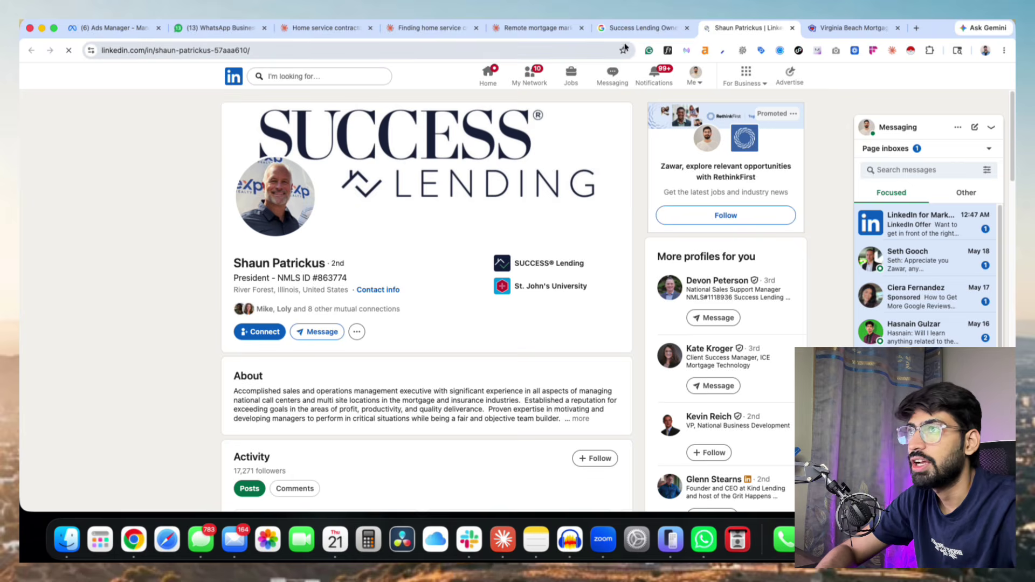
Return to the owner email results and examine the email domain in the RocketReach listing and the other contact listings.
{"action": "left_click", "coordinate": [633, 28]}
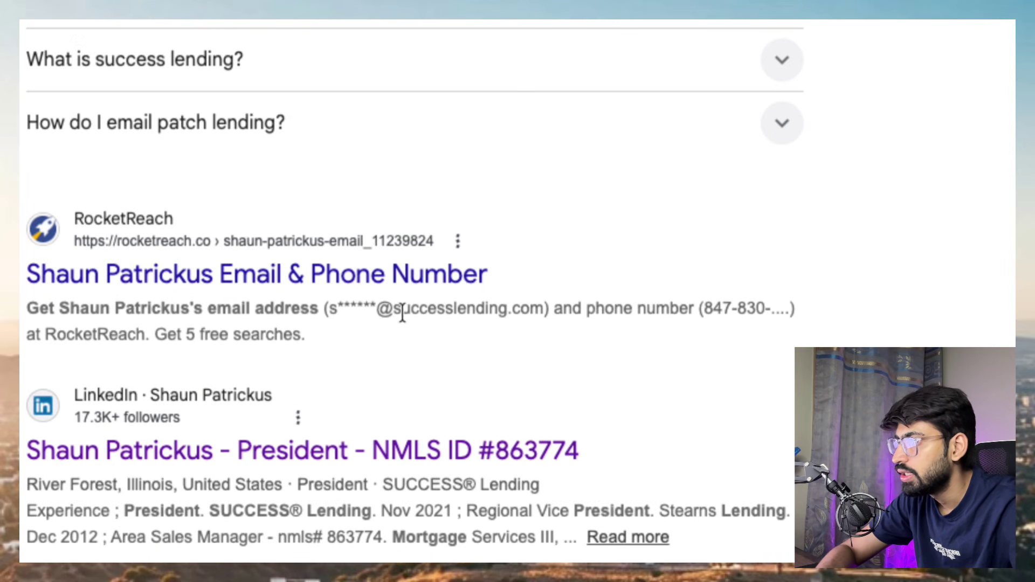
{"action": "left_click_drag", "start_coordinate": [401, 315], "coordinate": [543, 312]}
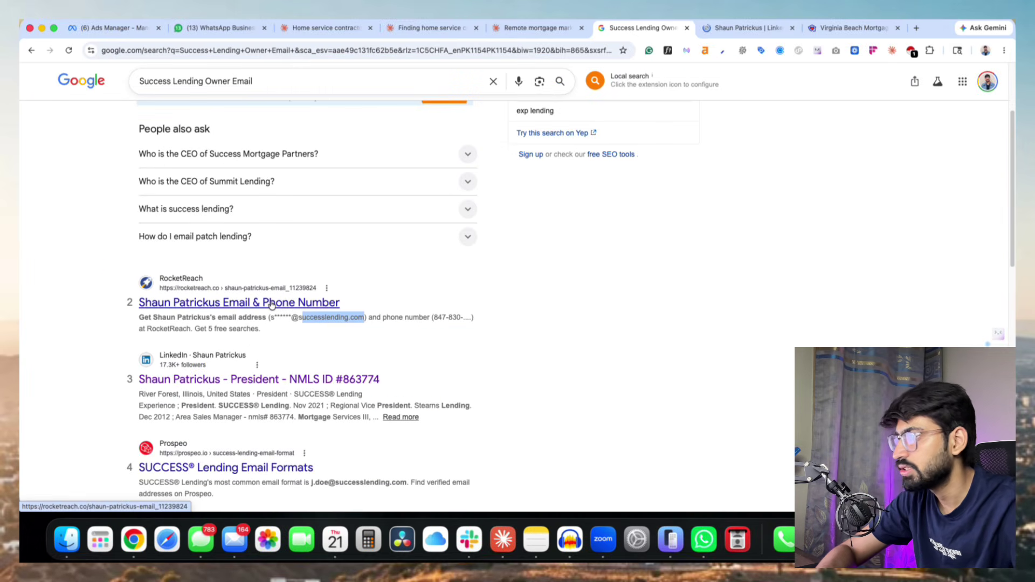
{"action": "scroll", "coordinate": [272, 305], "scroll_direction": "down", "scroll_amount": 5}
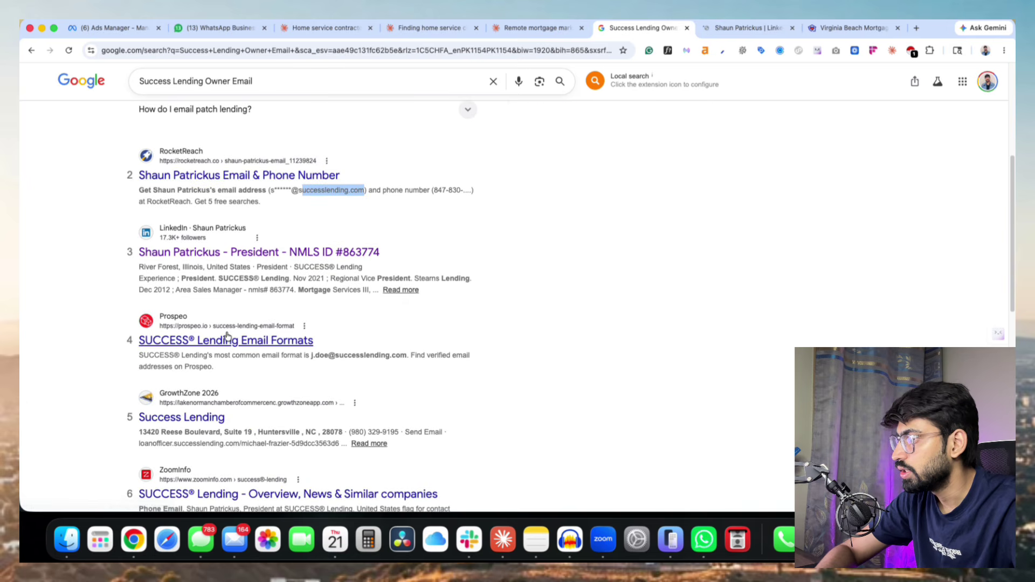
{"action": "scroll", "coordinate": [245, 318], "scroll_direction": "up", "scroll_amount": 10}
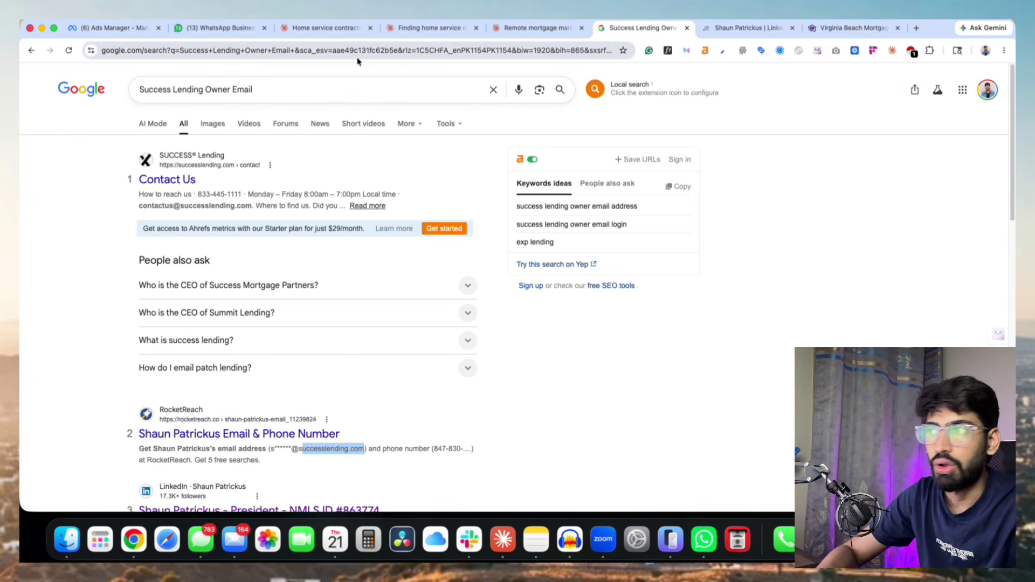
{"action": "scroll", "coordinate": [238, 266], "scroll_direction": "down", "scroll_amount": 10}
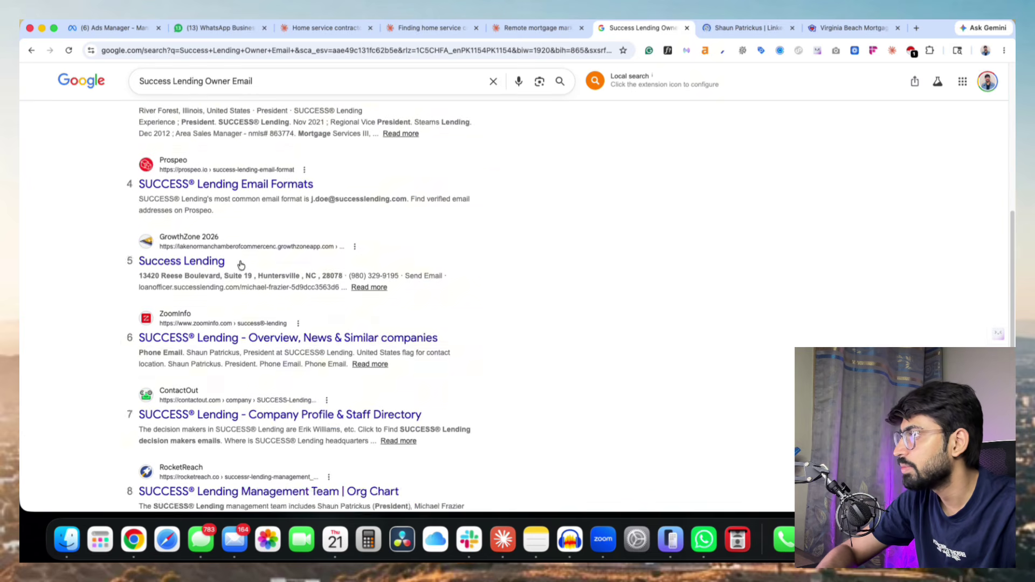
Search Google for the president's full name followed by "Success Lending Instagram" and look through the results.
{"action": "left_click_drag", "start_coordinate": [138, 167], "coordinate": [202, 164]}
{"action": "key", "text": "super+c"}
{"action": "triple_click", "coordinate": [258, 85]}
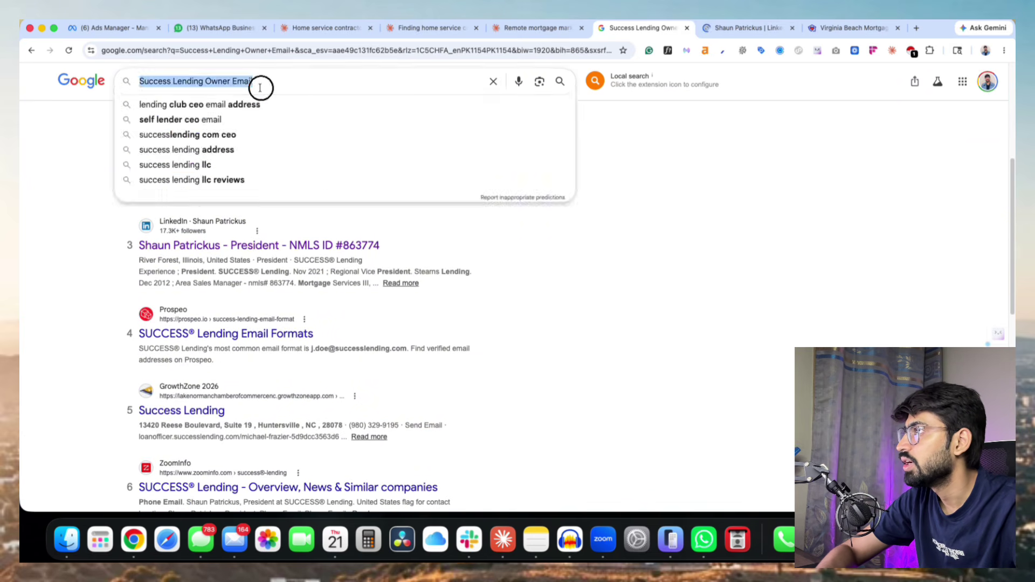
{"action": "key", "text": "super+v"}
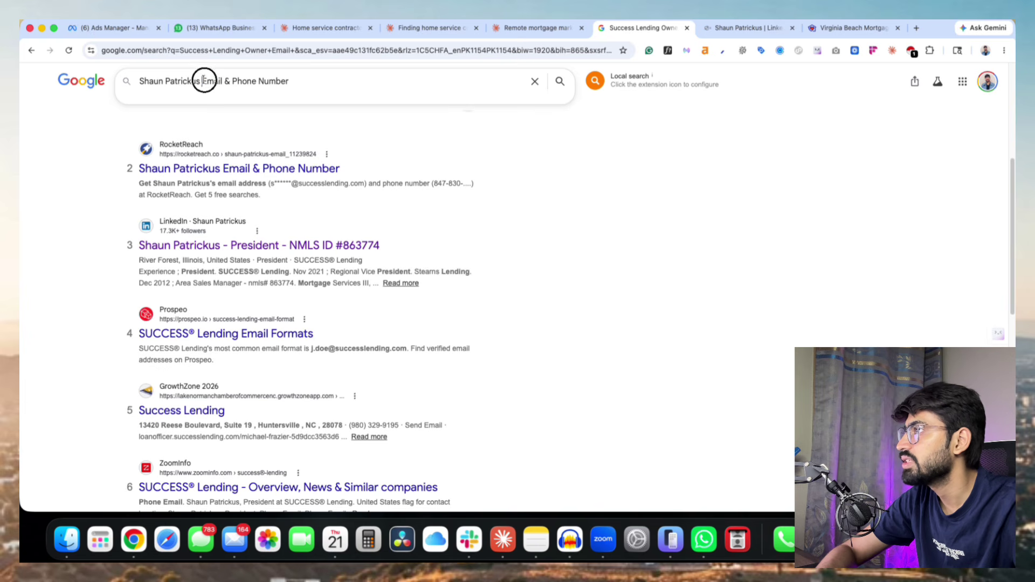
{"action": "left_click_drag", "start_coordinate": [204, 80], "coordinate": [316, 81]}
{"action": "type", "text": "Success Lending"}
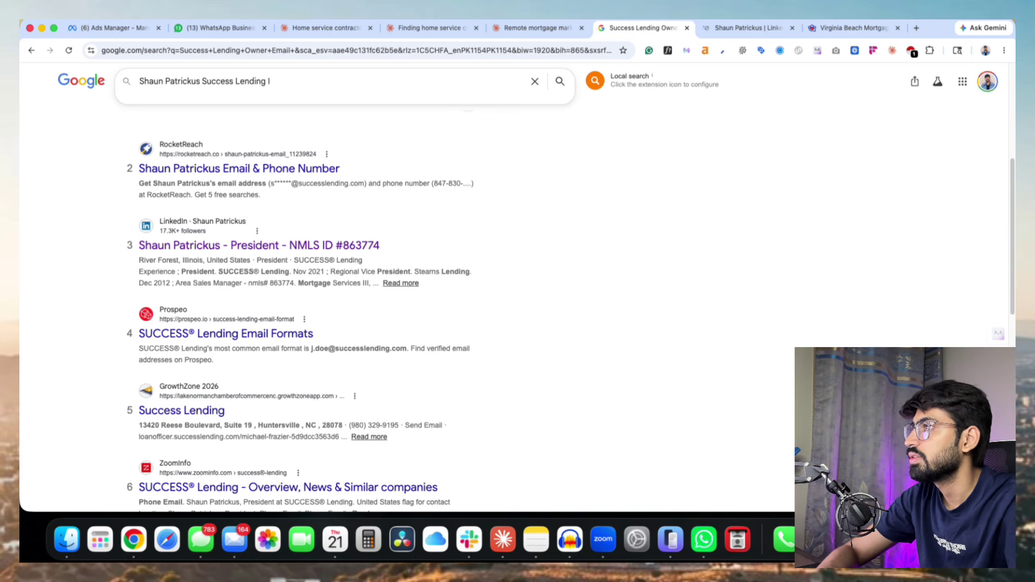
{"action": "type", "text": "m"}
{"action": "key", "text": "Return"}
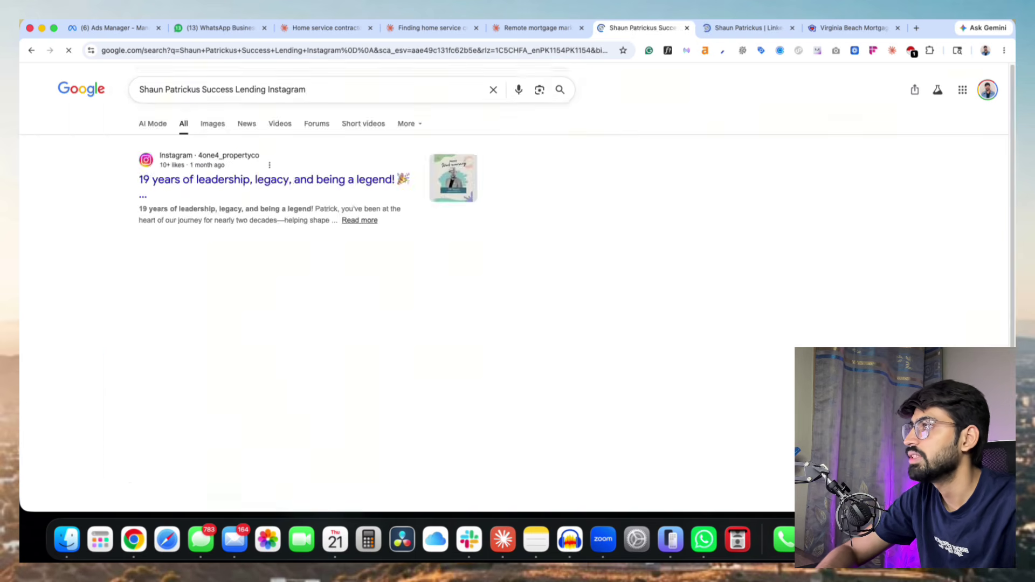
{"action": "scroll", "coordinate": [240, 286], "scroll_direction": "down", "scroll_amount": 1}
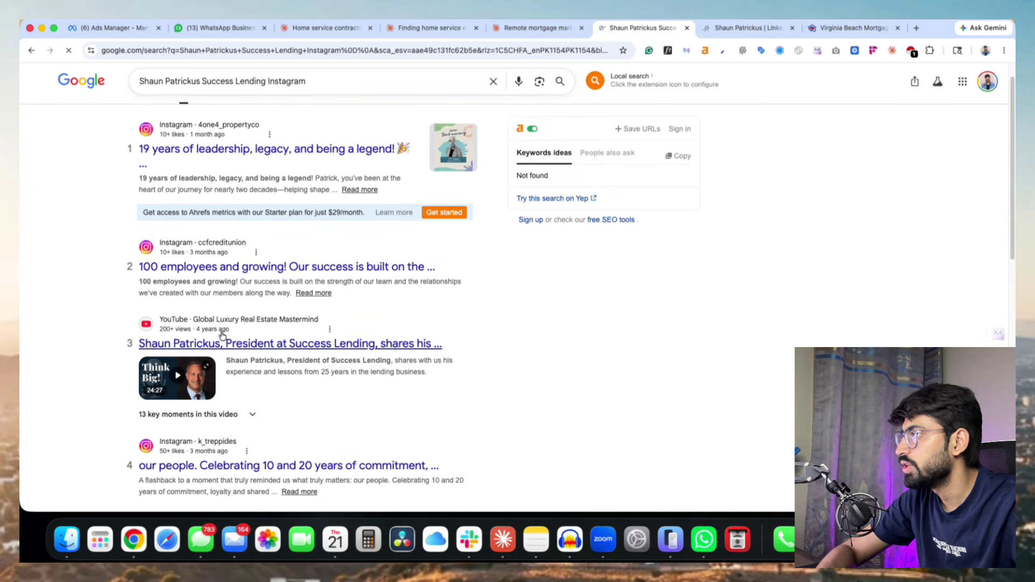
{"action": "scroll", "coordinate": [230, 322], "scroll_direction": "down", "scroll_amount": 1}
{"action": "scroll", "coordinate": [230, 322], "scroll_direction": "up", "scroll_amount": 2}
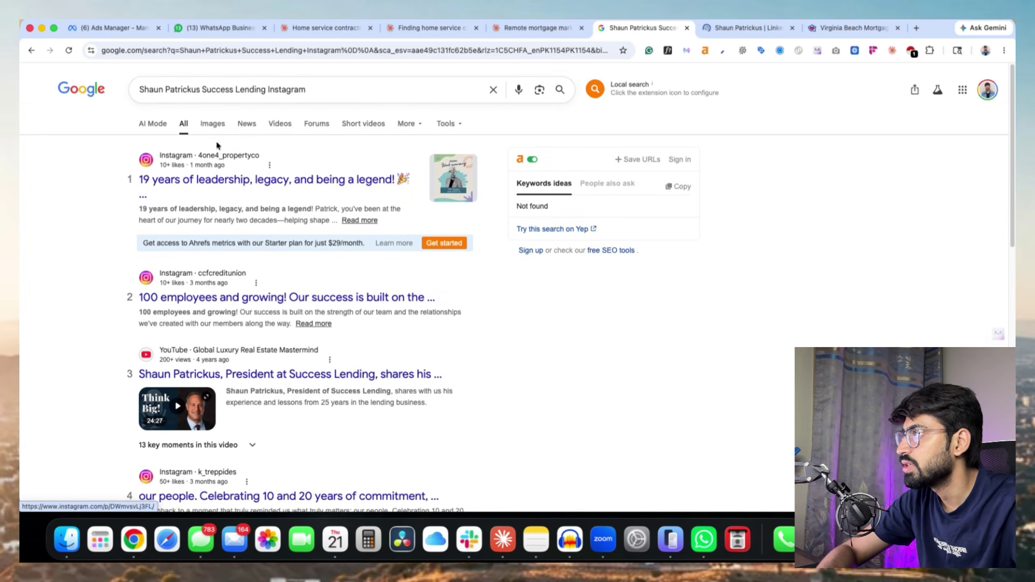
Switch the president's Success Lending Instagram search to image results and look through the pictures.
{"action": "left_click", "coordinate": [213, 124]}
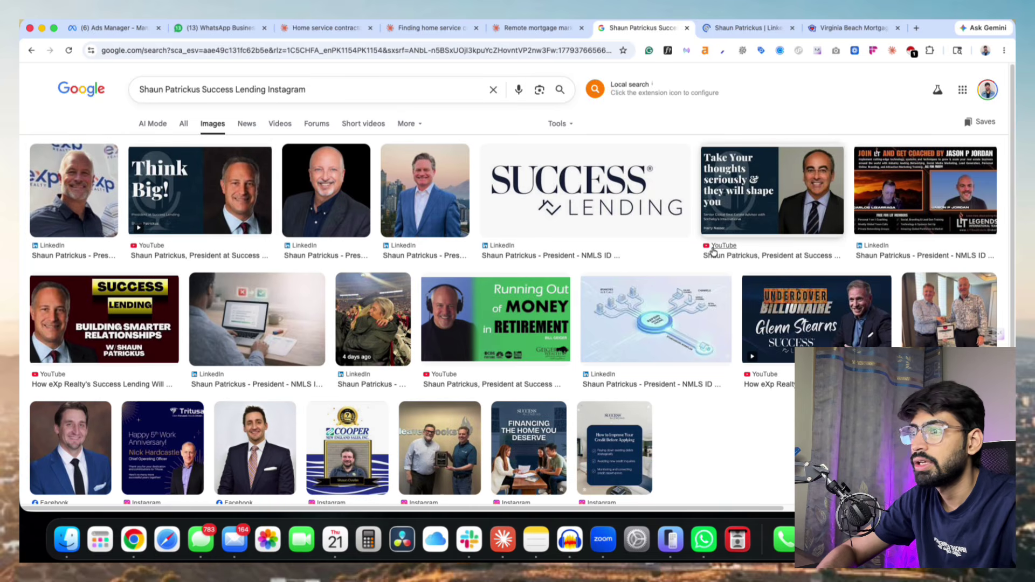
{"action": "scroll", "coordinate": [377, 228], "scroll_direction": "down", "scroll_amount": 2}
{"action": "scroll", "coordinate": [345, 228], "scroll_direction": "up", "scroll_amount": 2}
{"action": "scroll", "coordinate": [315, 228], "scroll_direction": "down", "scroll_amount": 1}
{"action": "scroll", "coordinate": [316, 228], "scroll_direction": "up", "scroll_amount": 1}
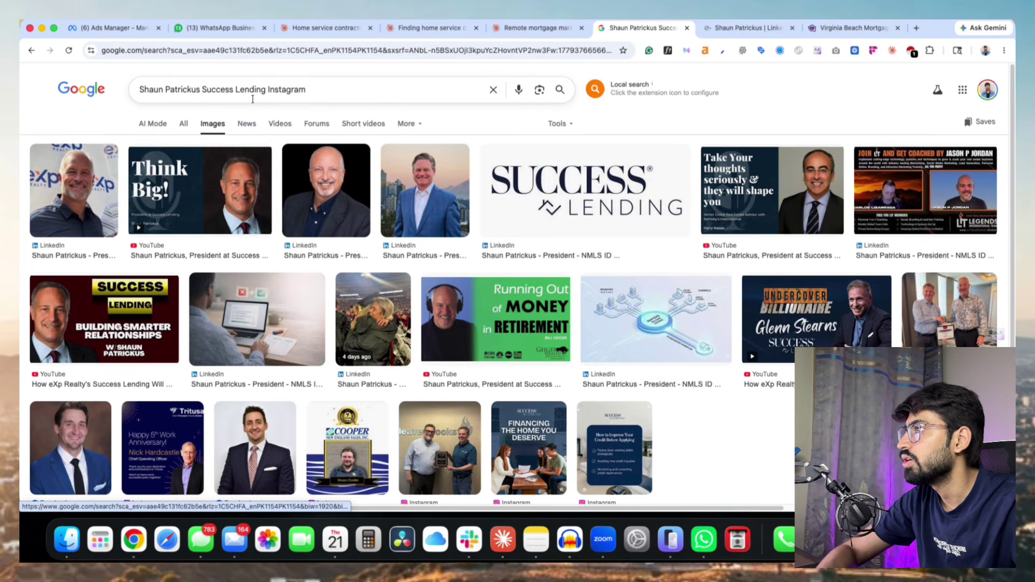
Change the image search to the president's full name followed by "Success Lending Facebook".
{"action": "double_click", "coordinate": [317, 95]}
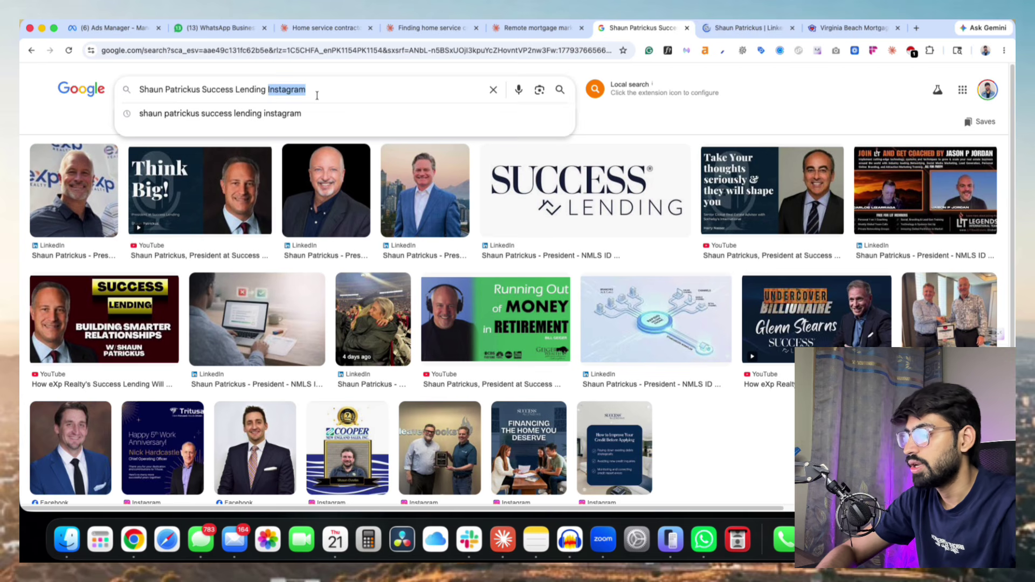
{"action": "type", "text": "Facebo"}
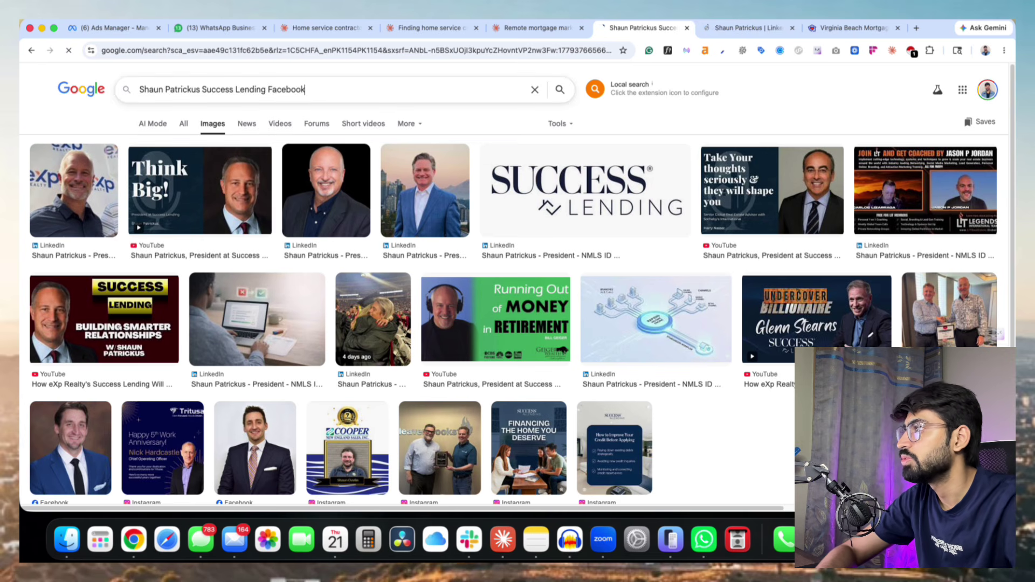
{"action": "type", "text": "ok"}
{"action": "key", "text": "Return"}
Open the first Facebook result, the Global Luxury Real Estate Mastermind video, and expand its full description.
{"action": "left_click", "coordinate": [70, 204]}
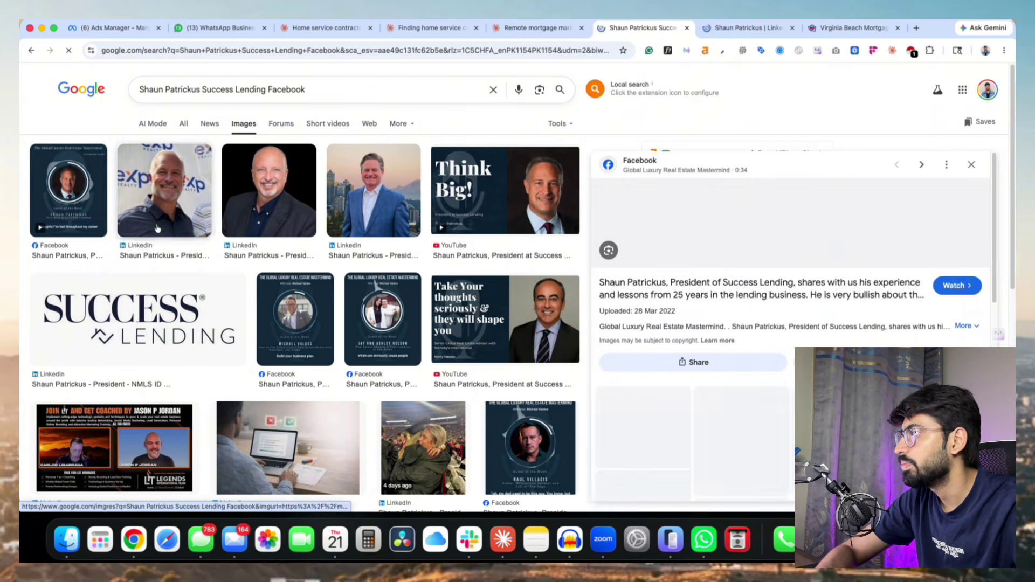
{"action": "left_click", "coordinate": [712, 288]}
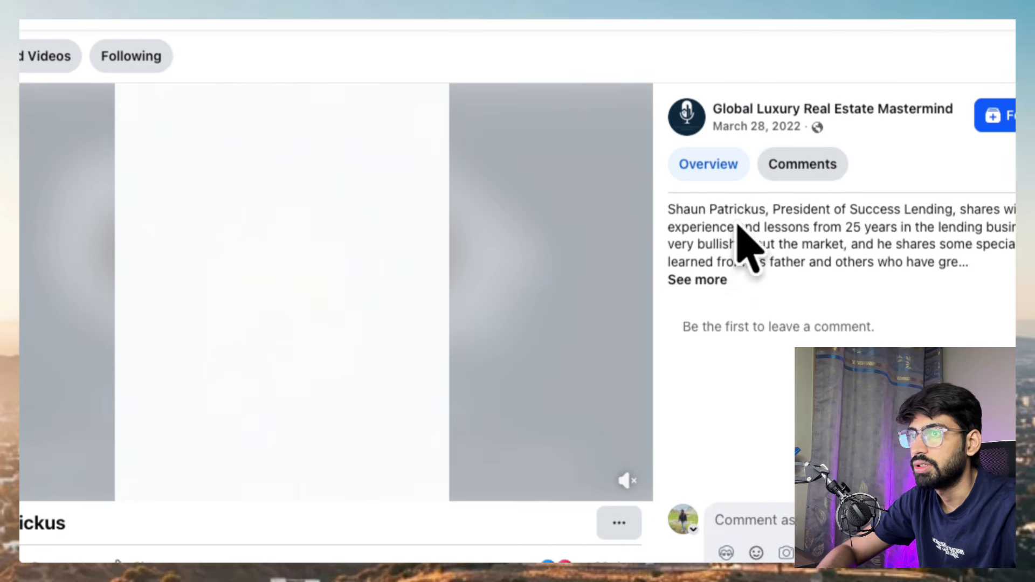
{"action": "left_click", "coordinate": [701, 280]}
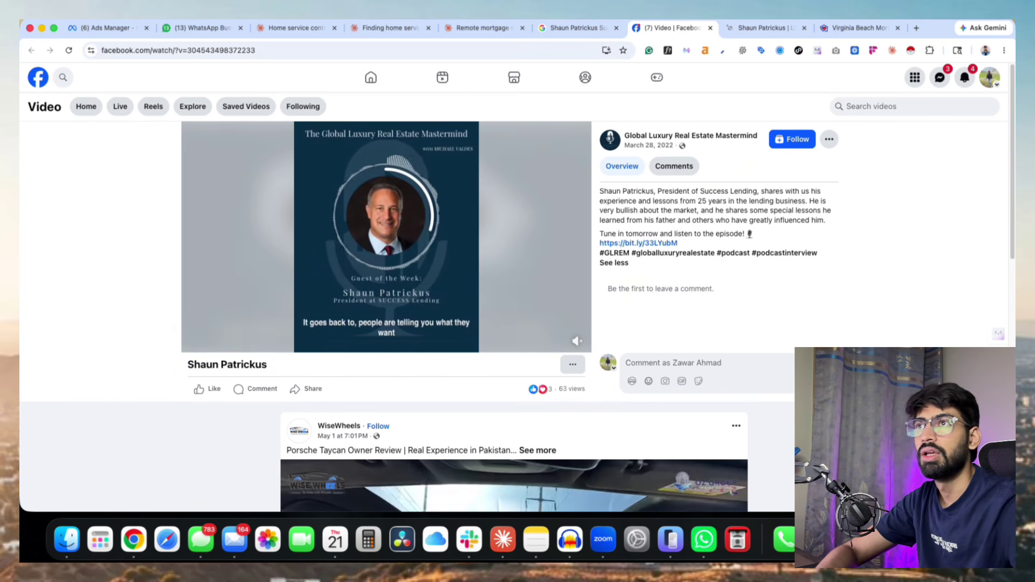
Close the Facebook video and the Google image results to return to the president's LinkedIn profile.
{"action": "left_click", "coordinate": [711, 29]}
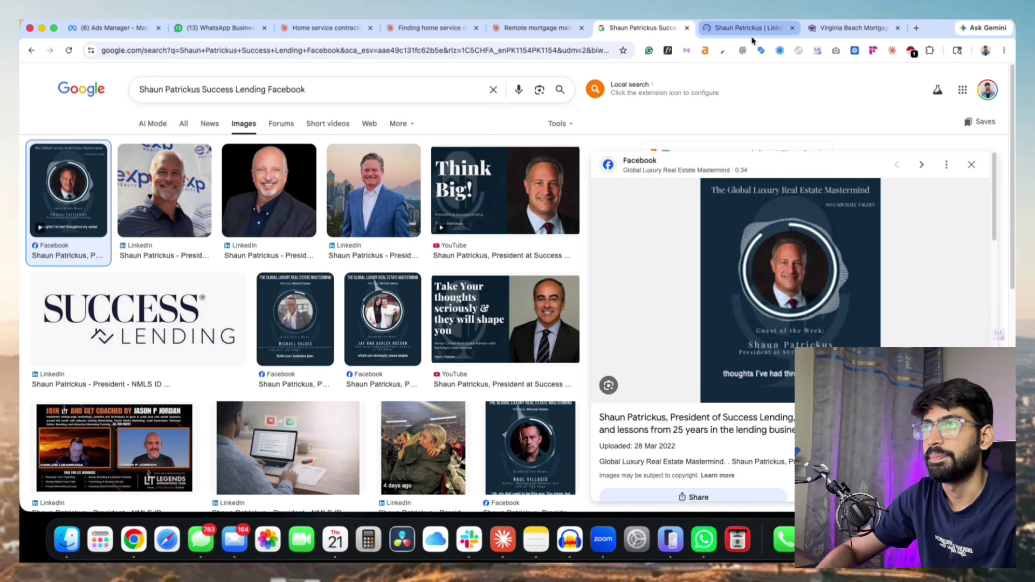
{"action": "left_click", "coordinate": [687, 28]}
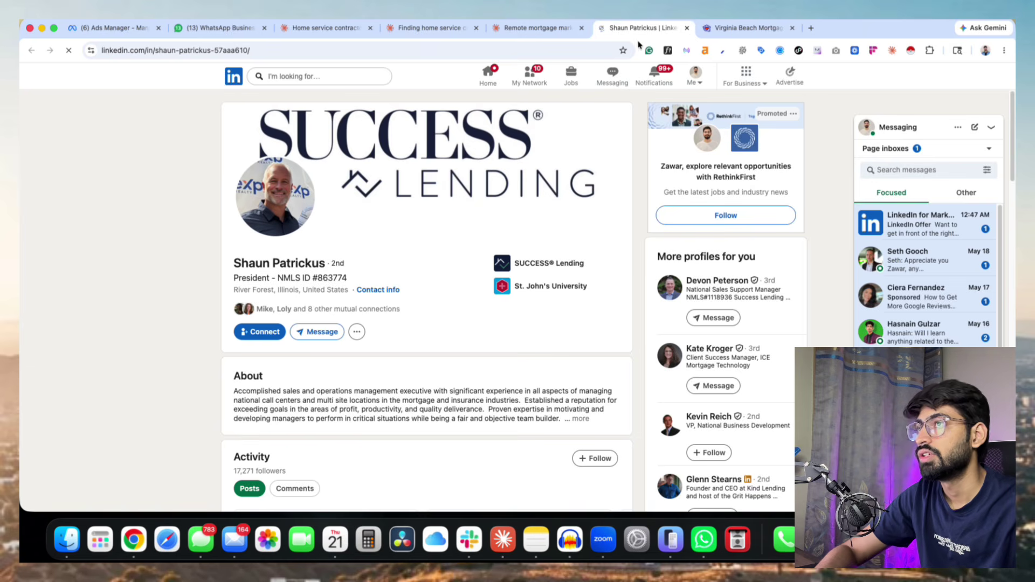